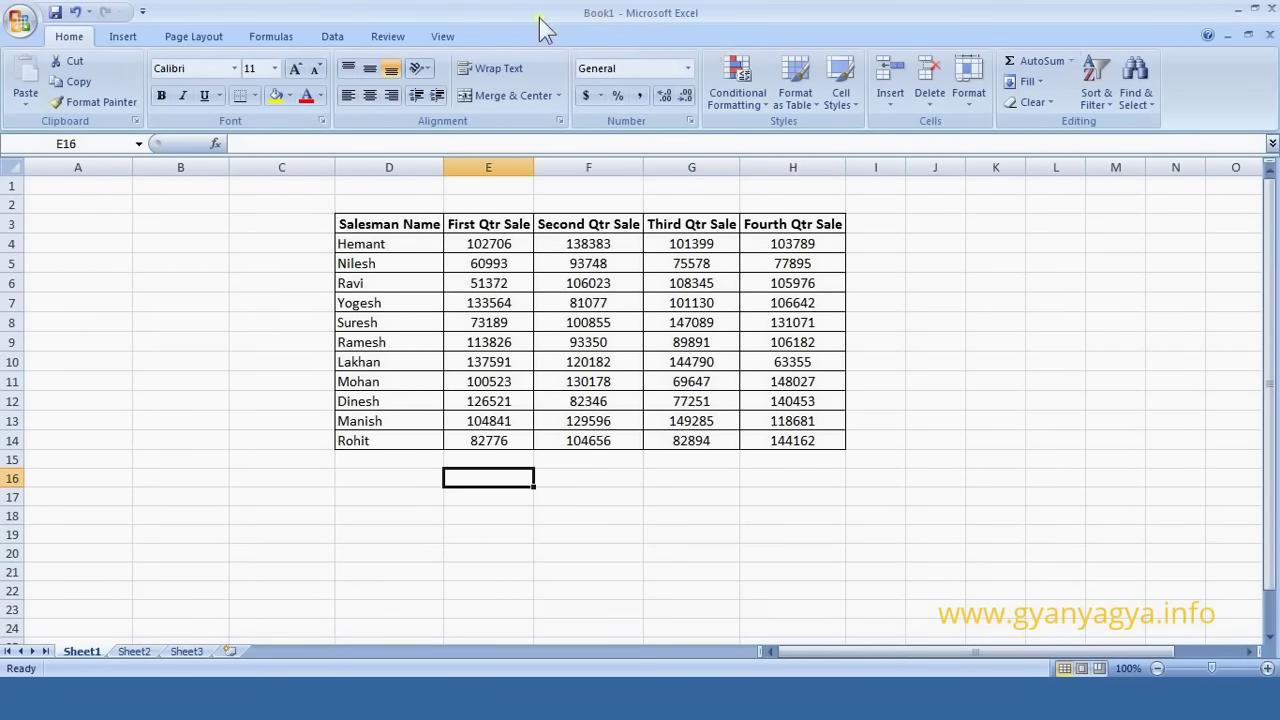
Step: Collapse the ribbon from the Page Layout tab, then restore it showing the View tab
double_click(190, 33)
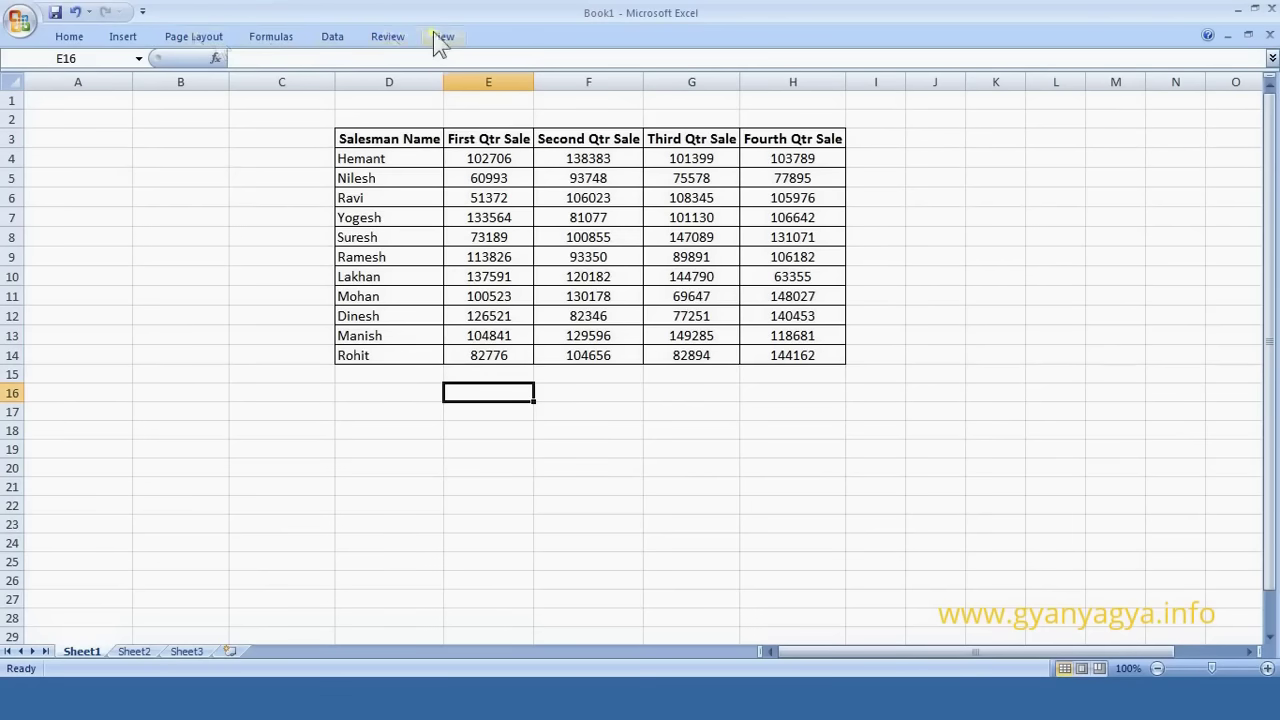
double_click(440, 38)
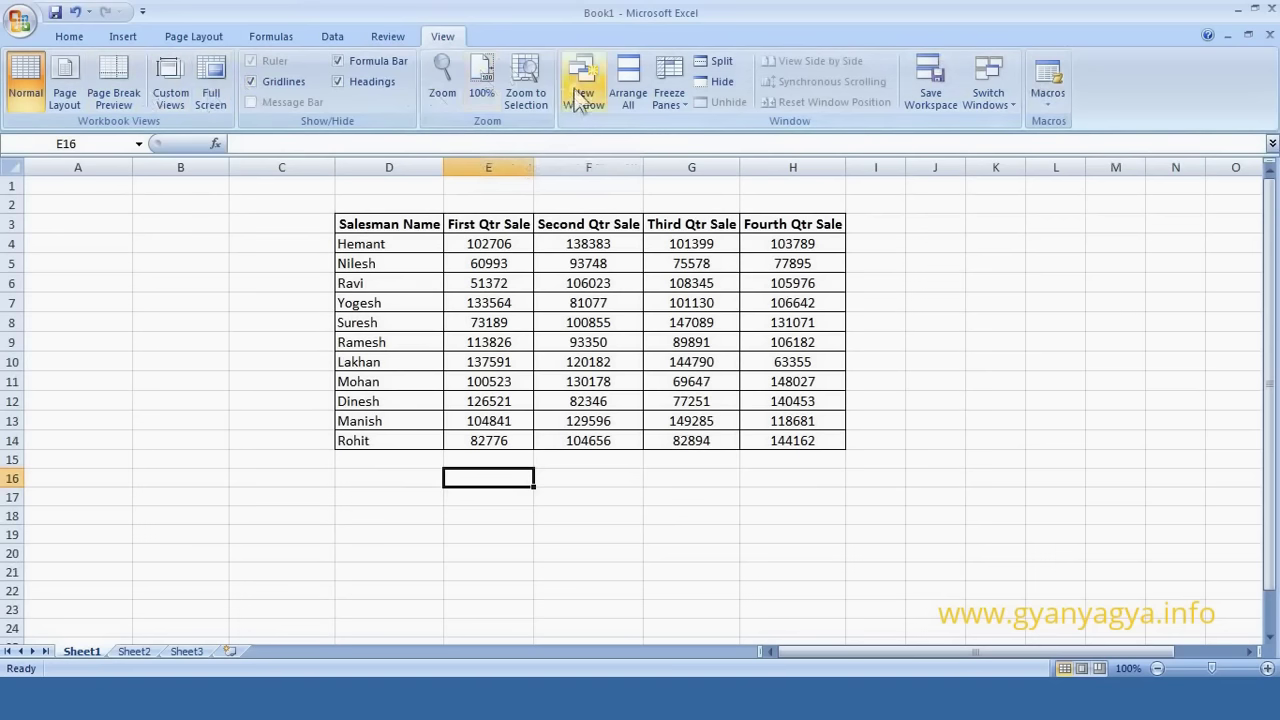
click(215, 85)
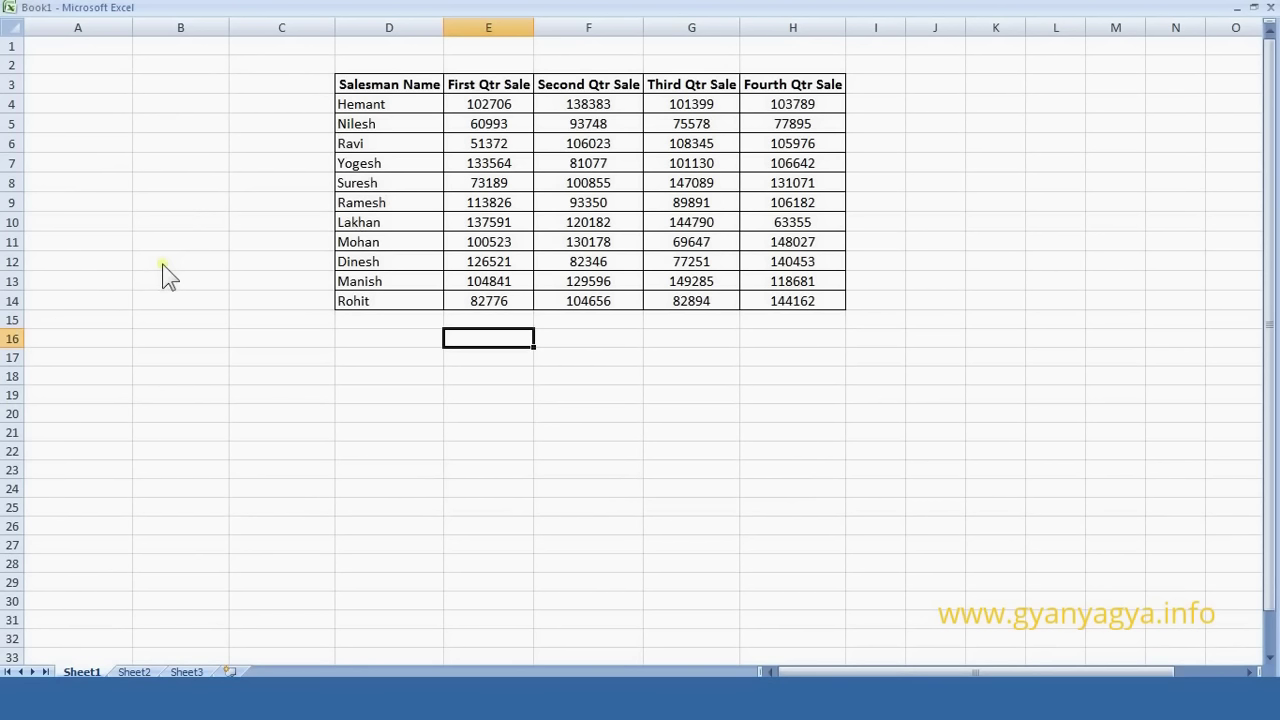
key(Escape)
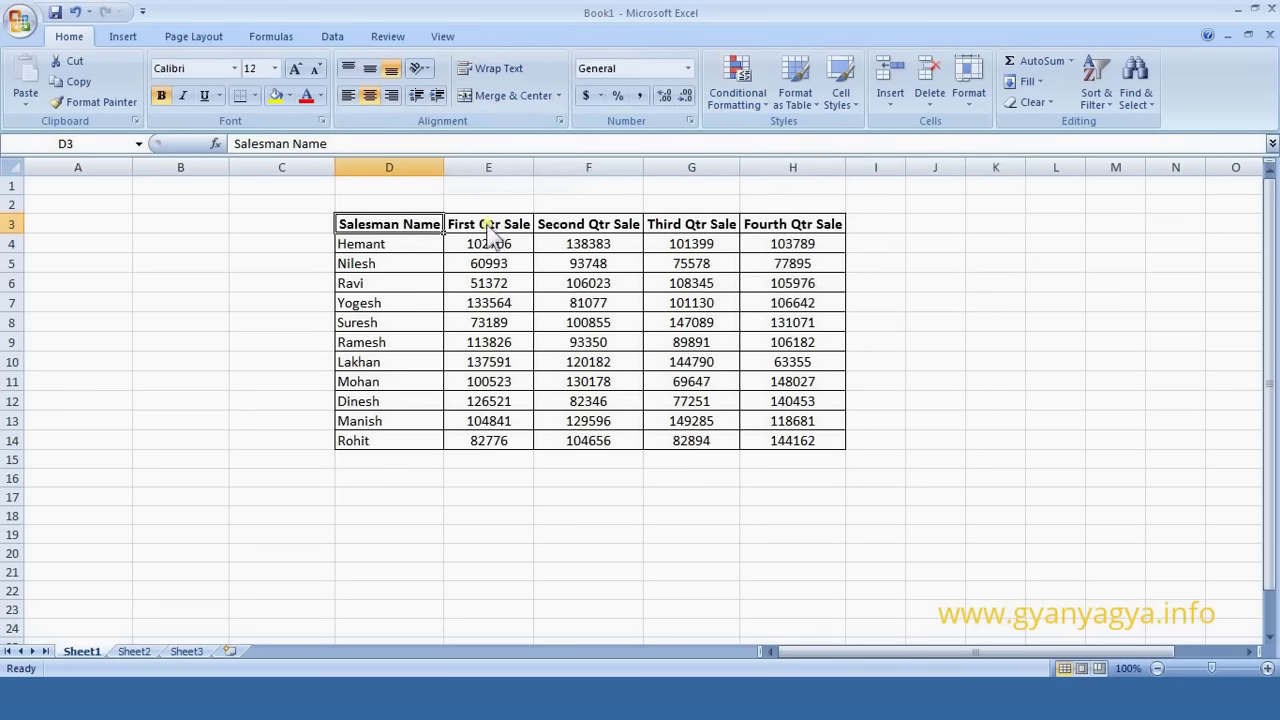
right_click(489, 232)
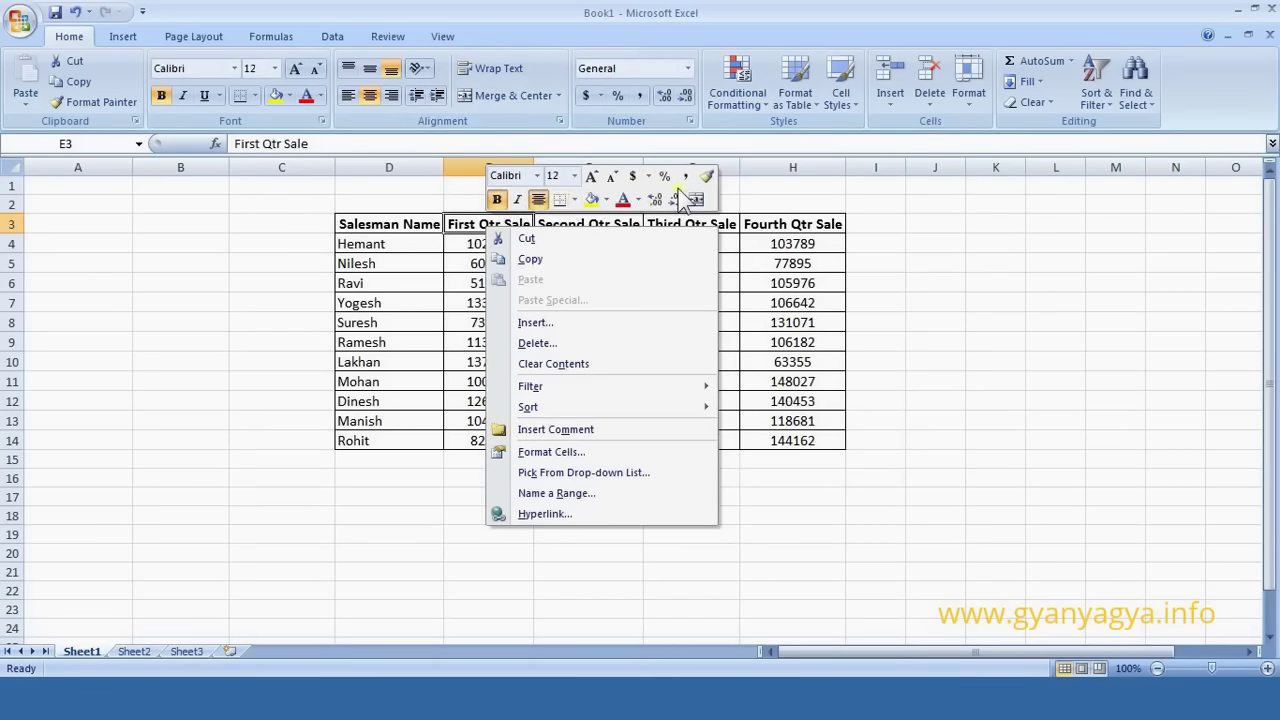
click(496, 200)
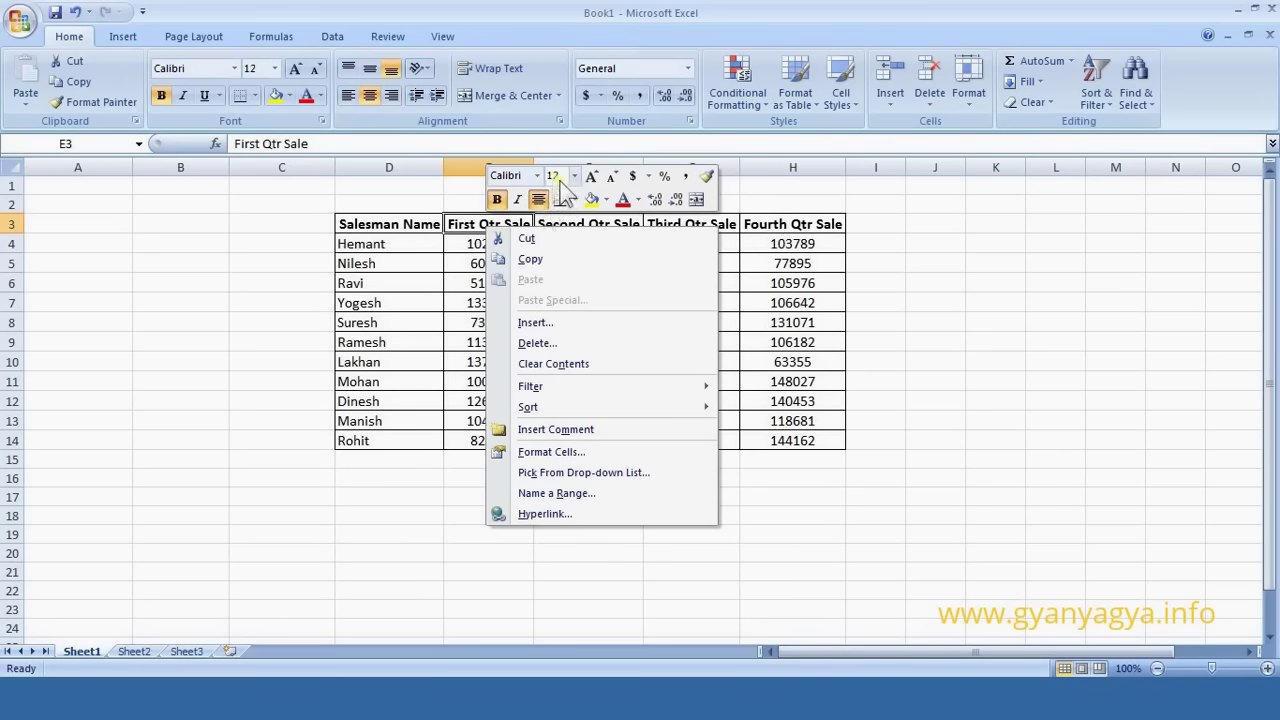
click(575, 176)
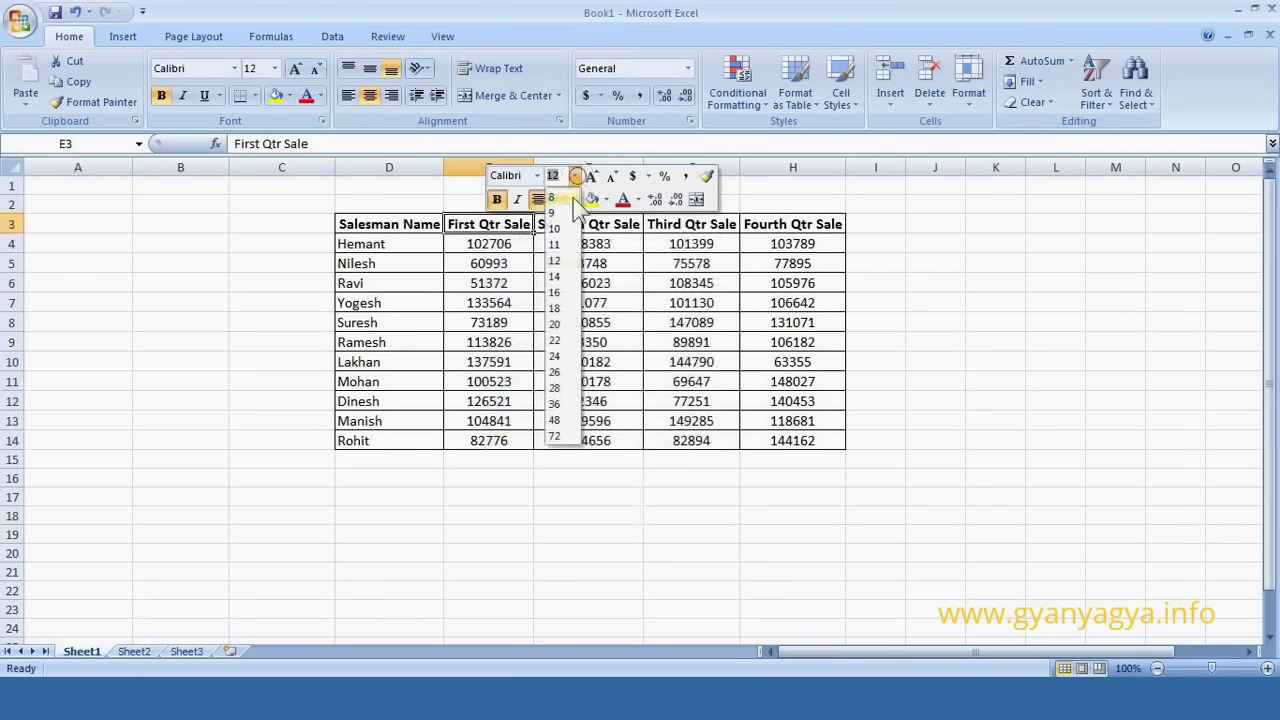
click(555, 276)
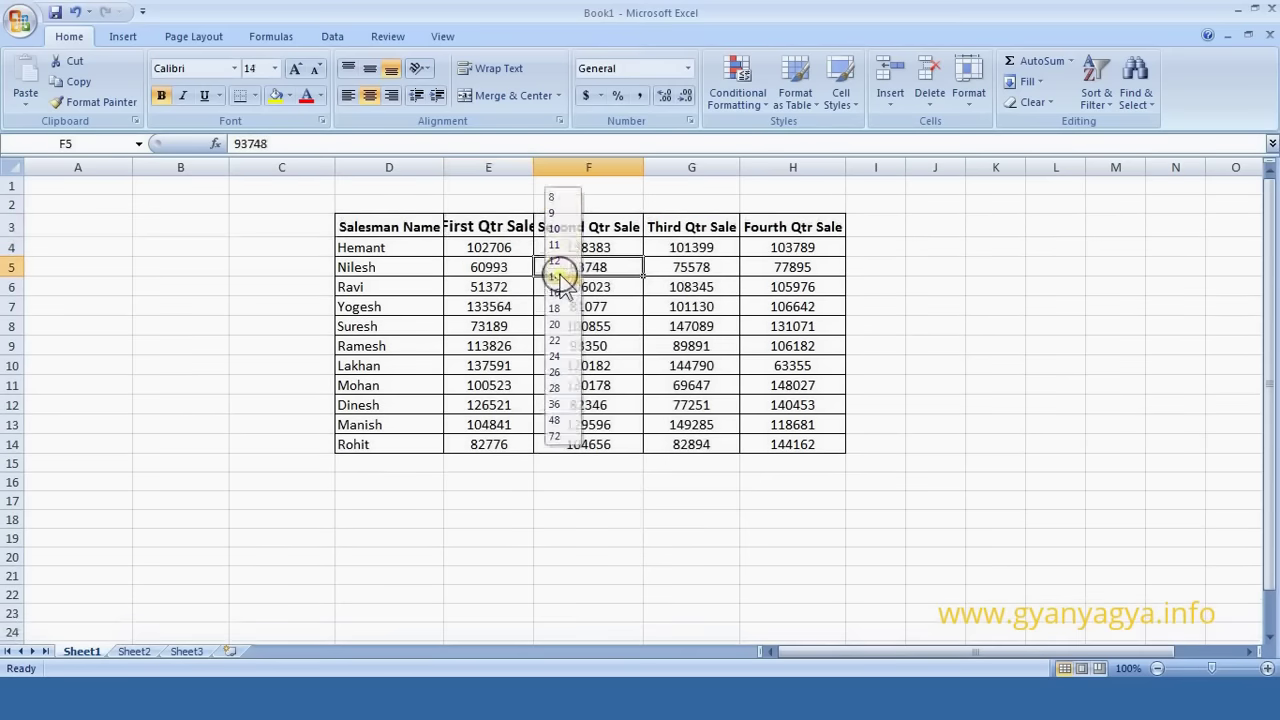
click(560, 272)
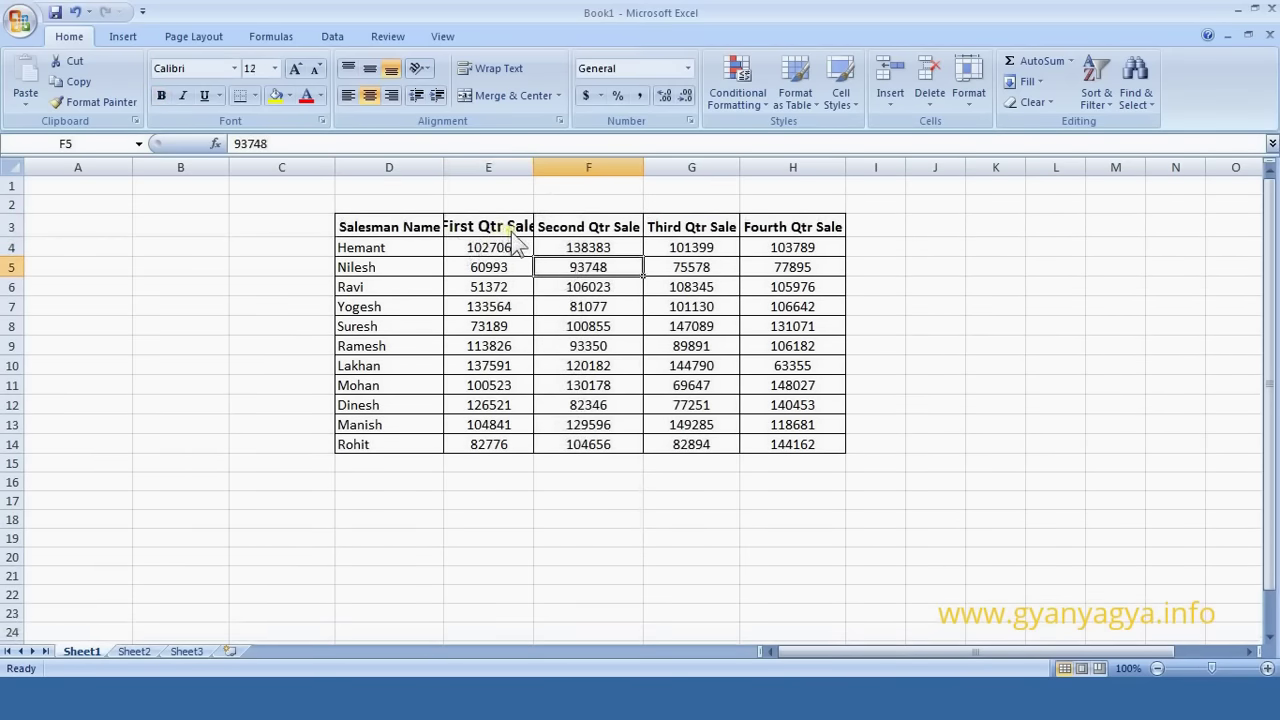
right_click(512, 232)
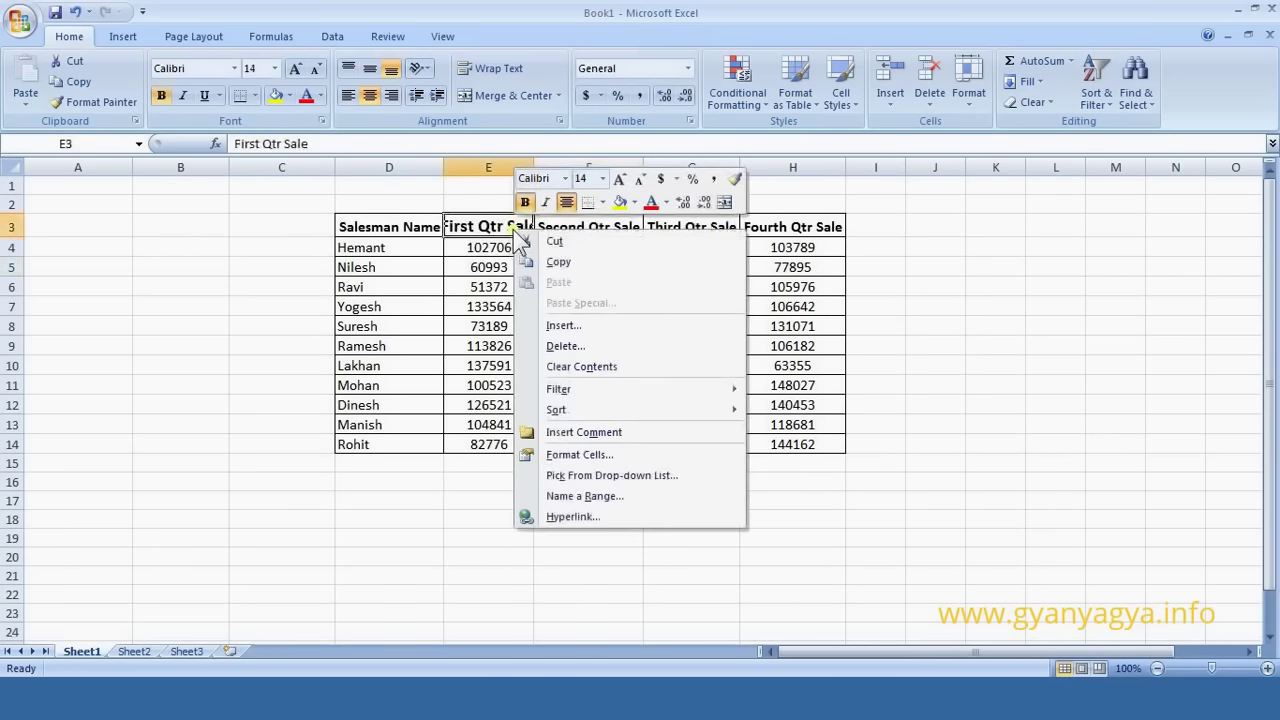
click(602, 178)
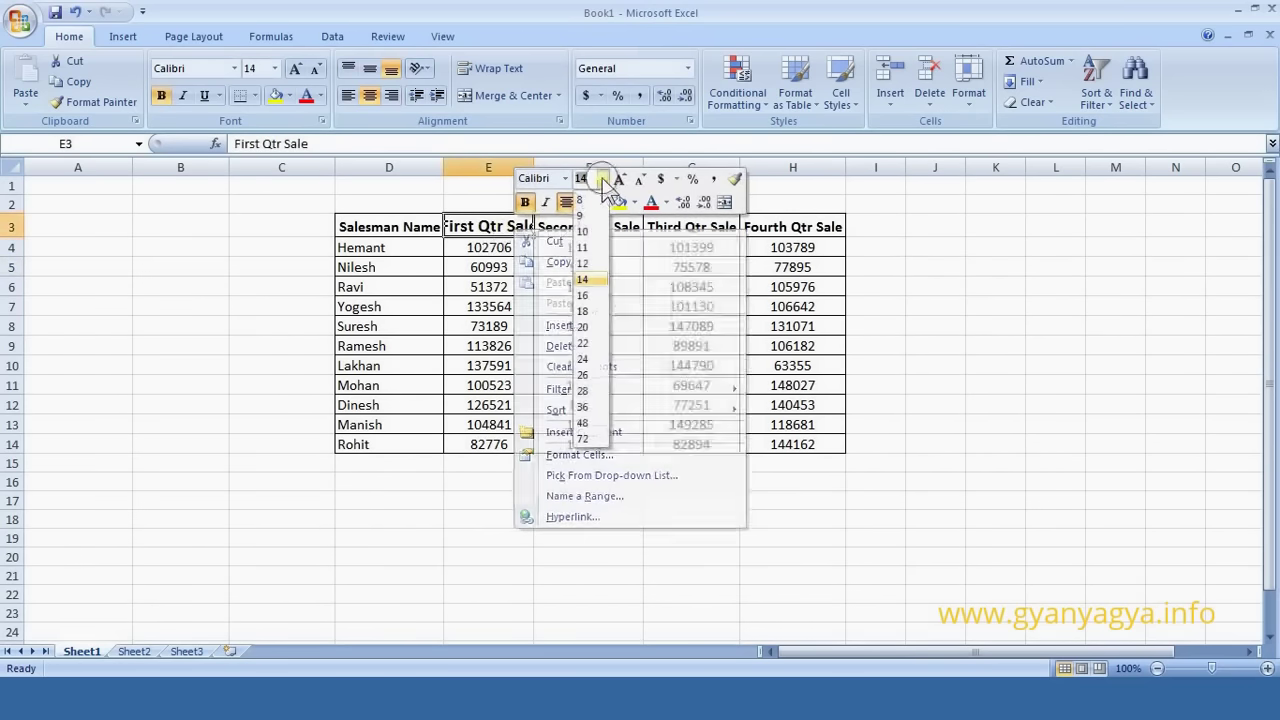
click(588, 263)
click(590, 262)
click(484, 229)
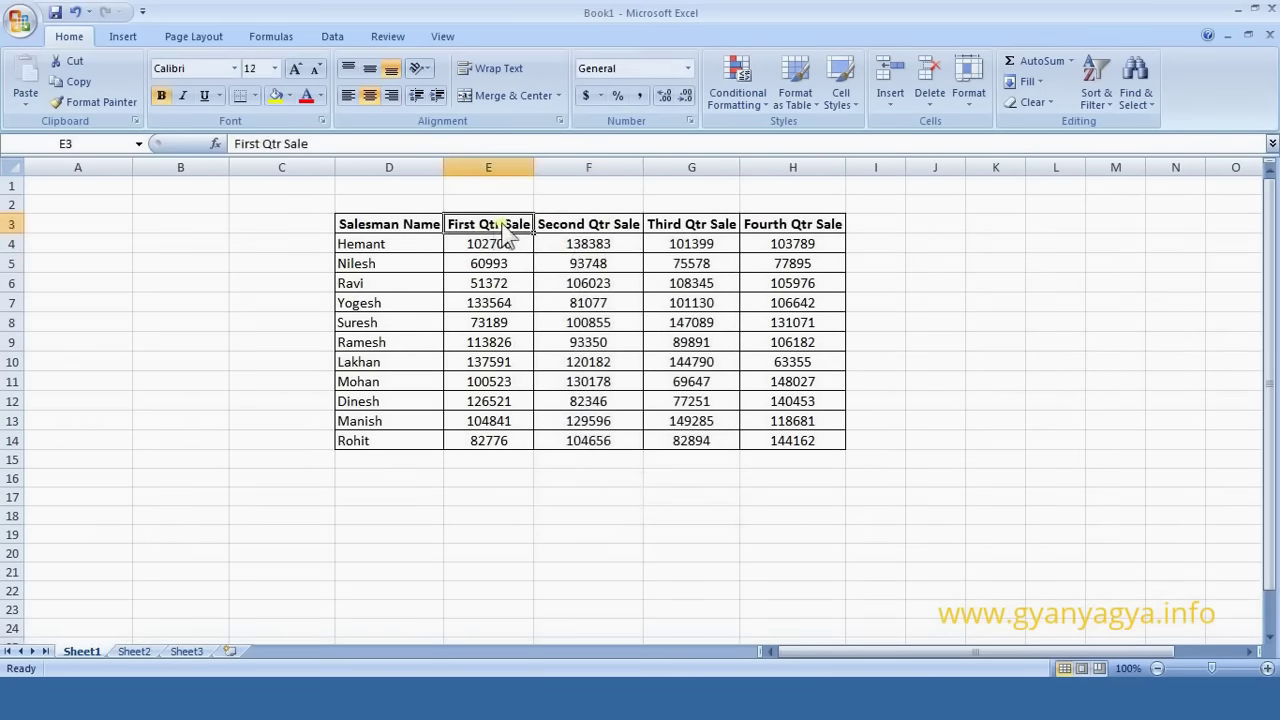
click(506, 228)
Step: Make only the word 'Qtr' in the E3 header 'First Qtr Sale' red
double_click(506, 228)
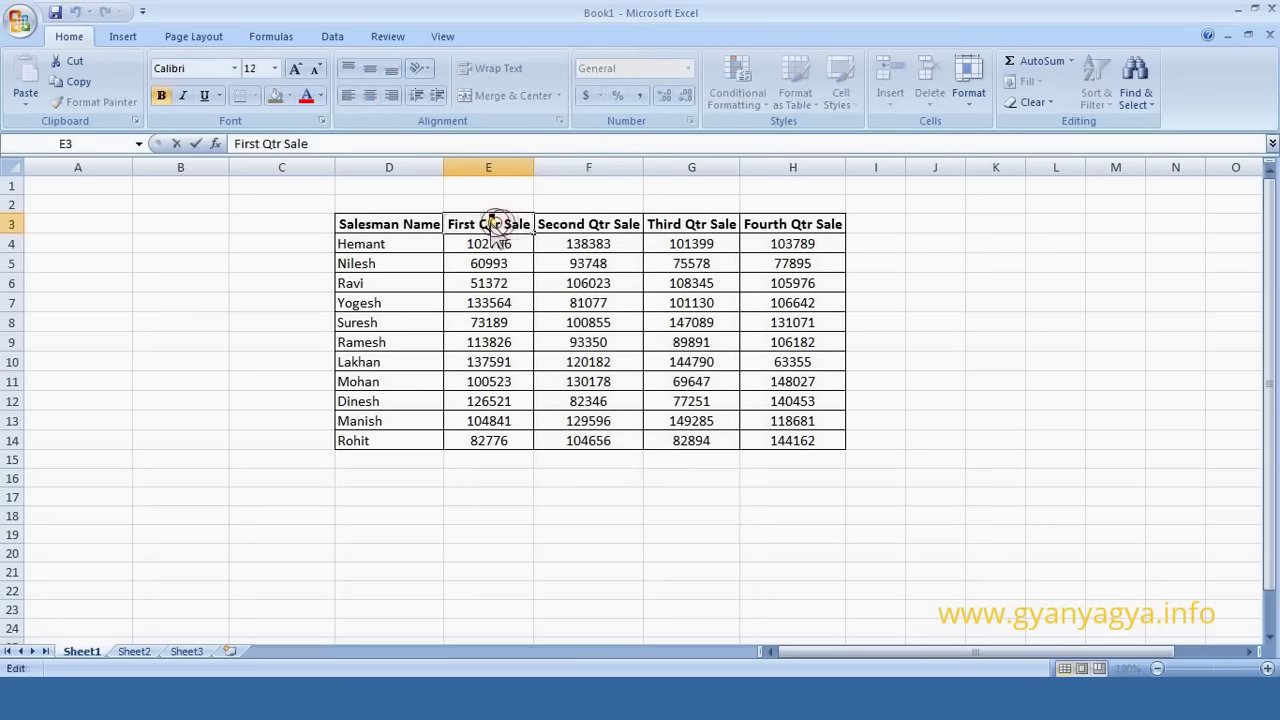
double_click(490, 224)
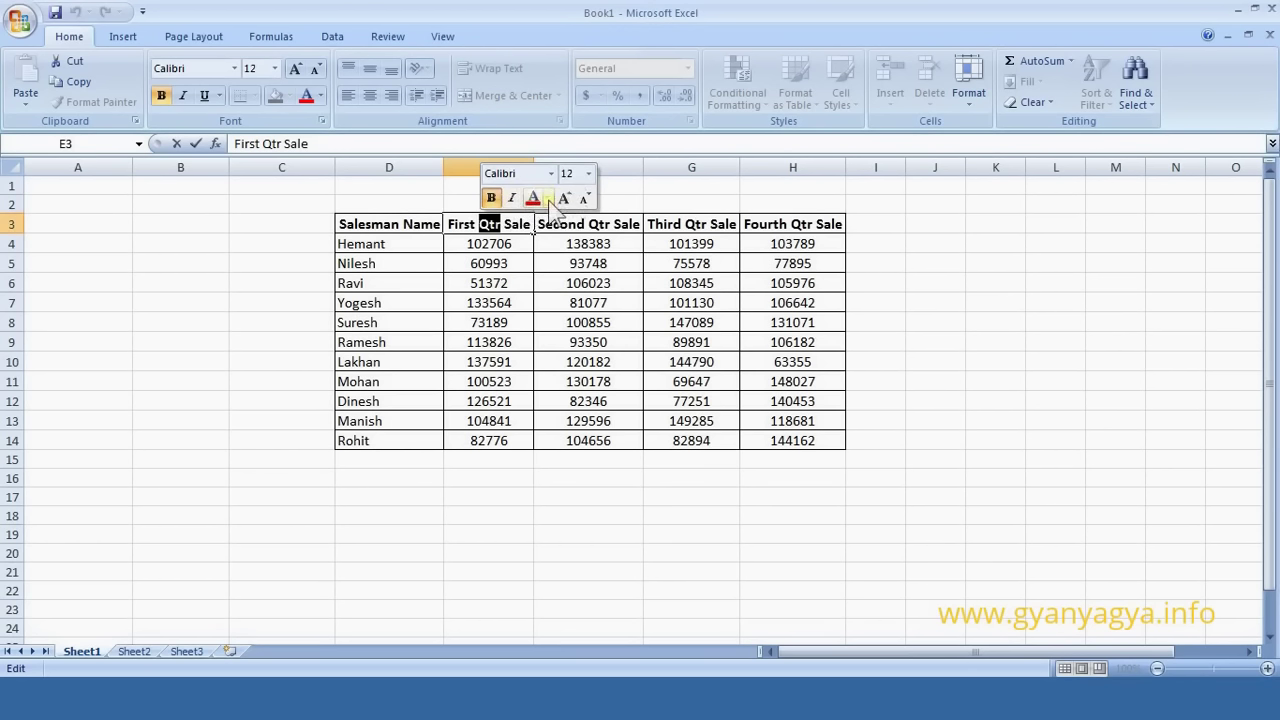
click(548, 199)
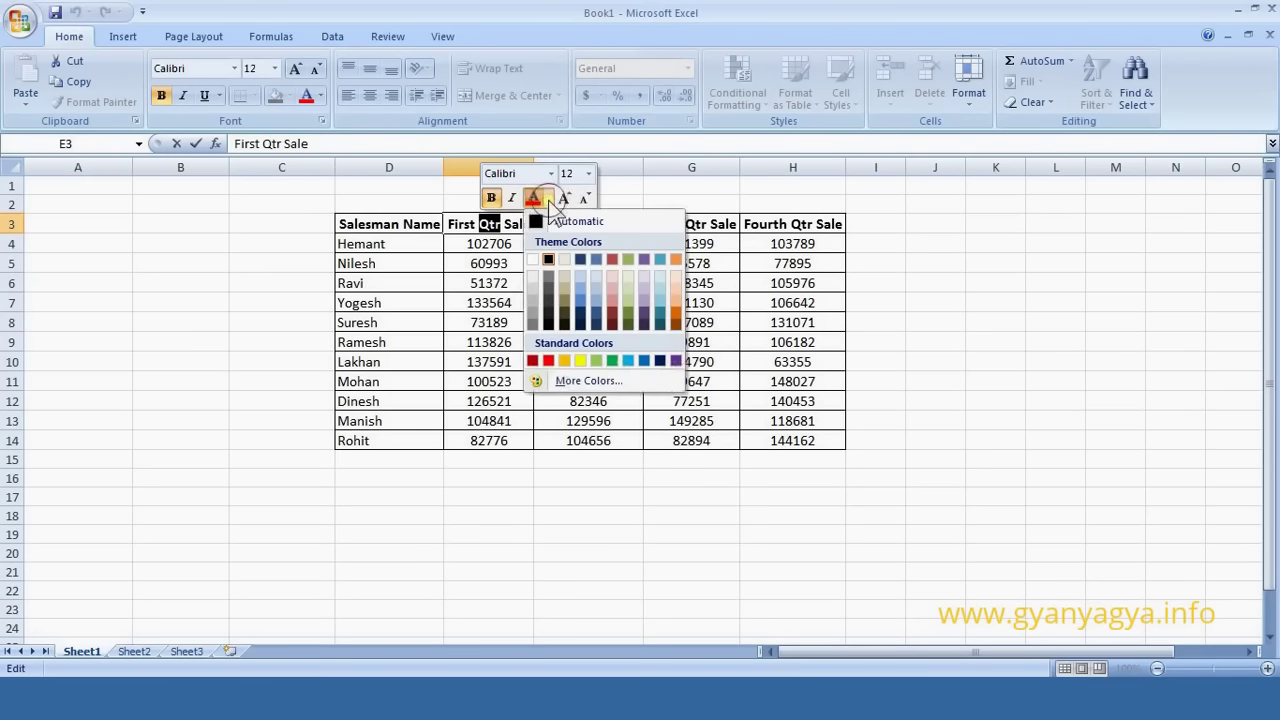
click(549, 361)
click(549, 362)
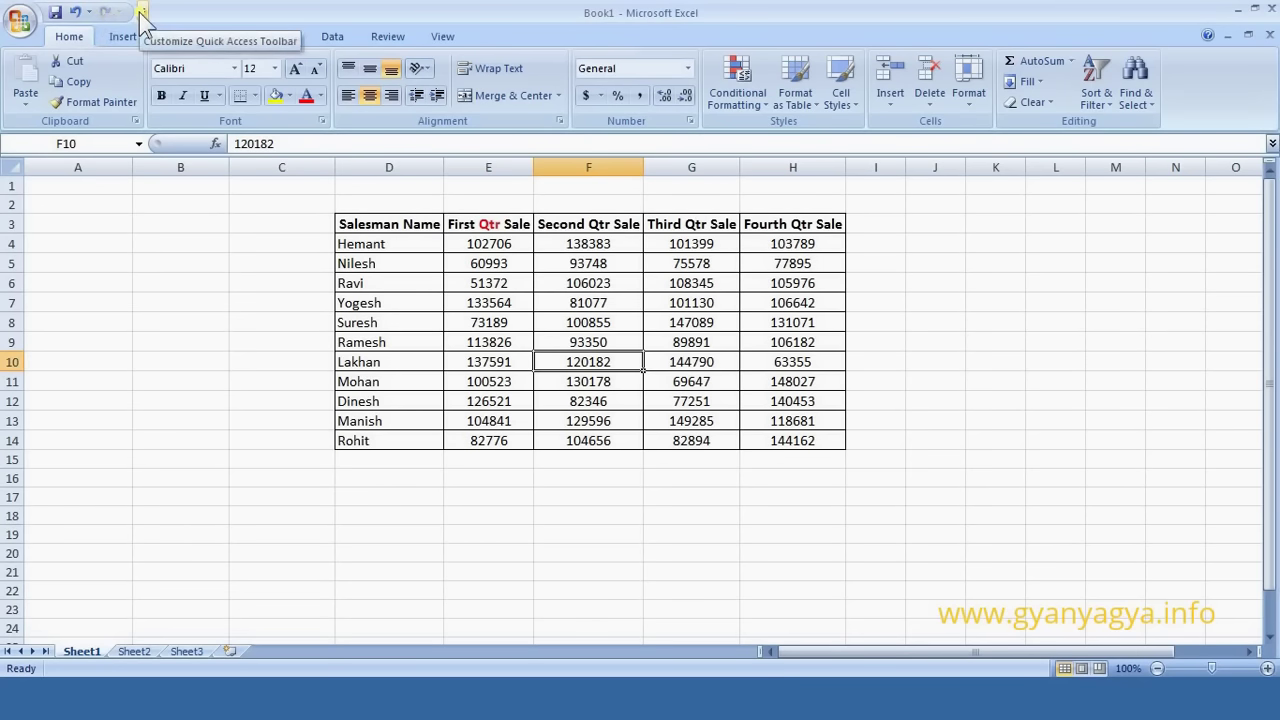
Step: Bring up the Quick Access Toolbar's More Commands customization settings
click(142, 12)
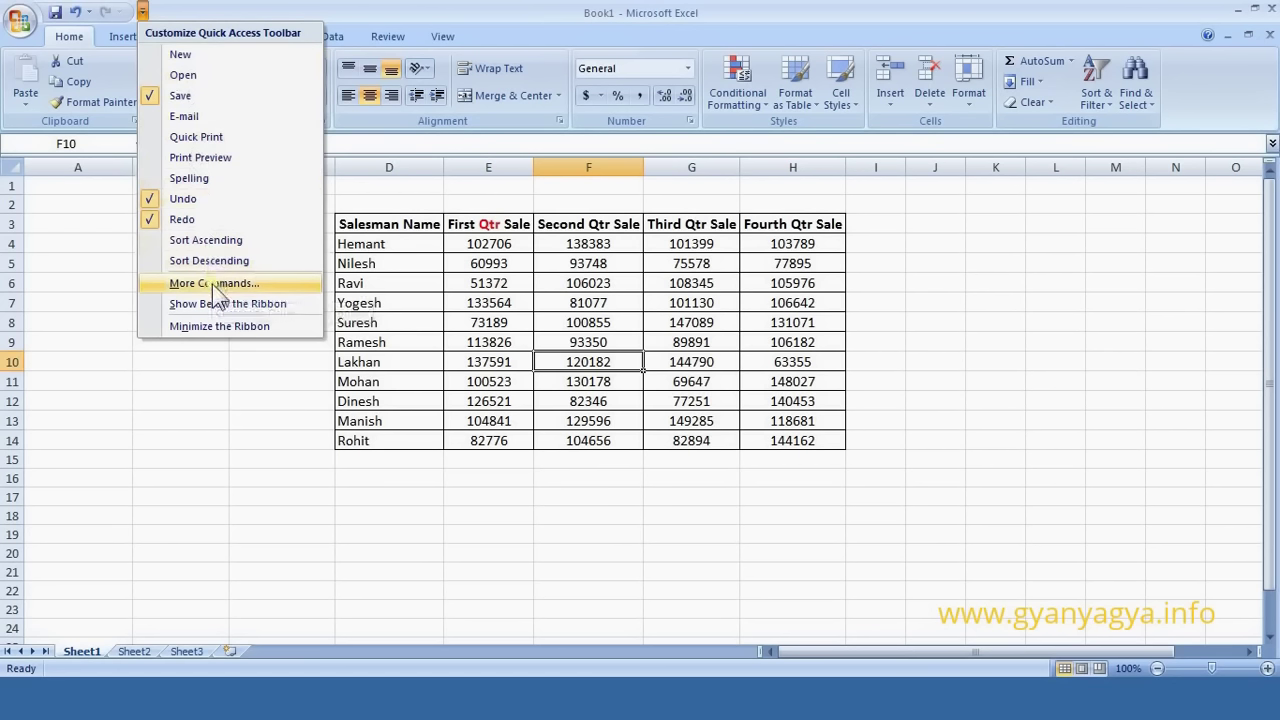
click(212, 284)
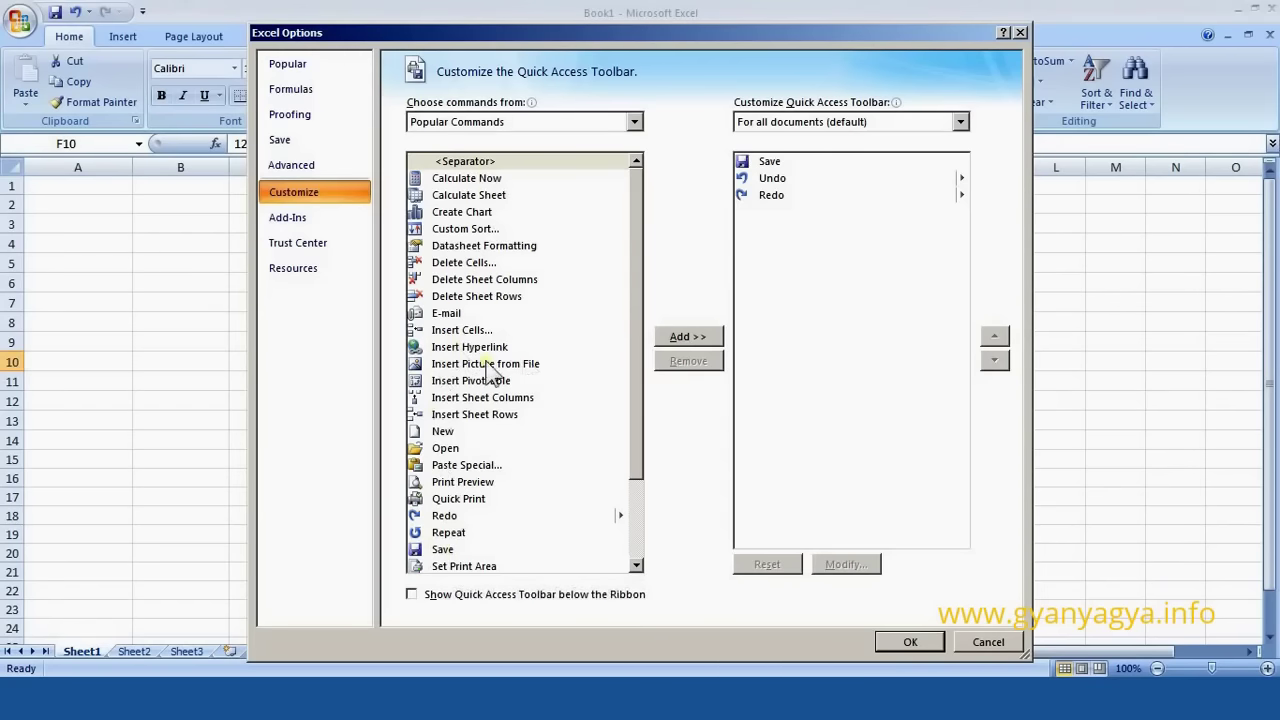
Step: Add Delete Sheet Columns to the Quick Access Toolbar and apply the change
click(493, 281)
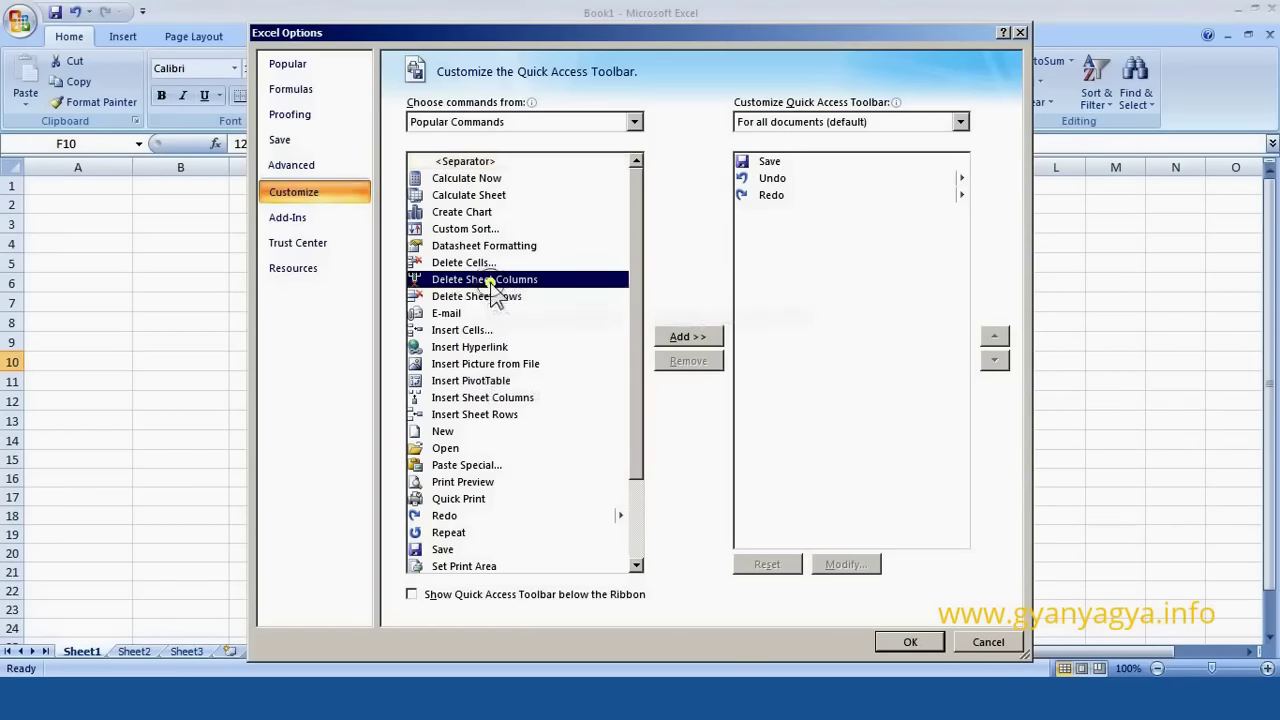
click(690, 338)
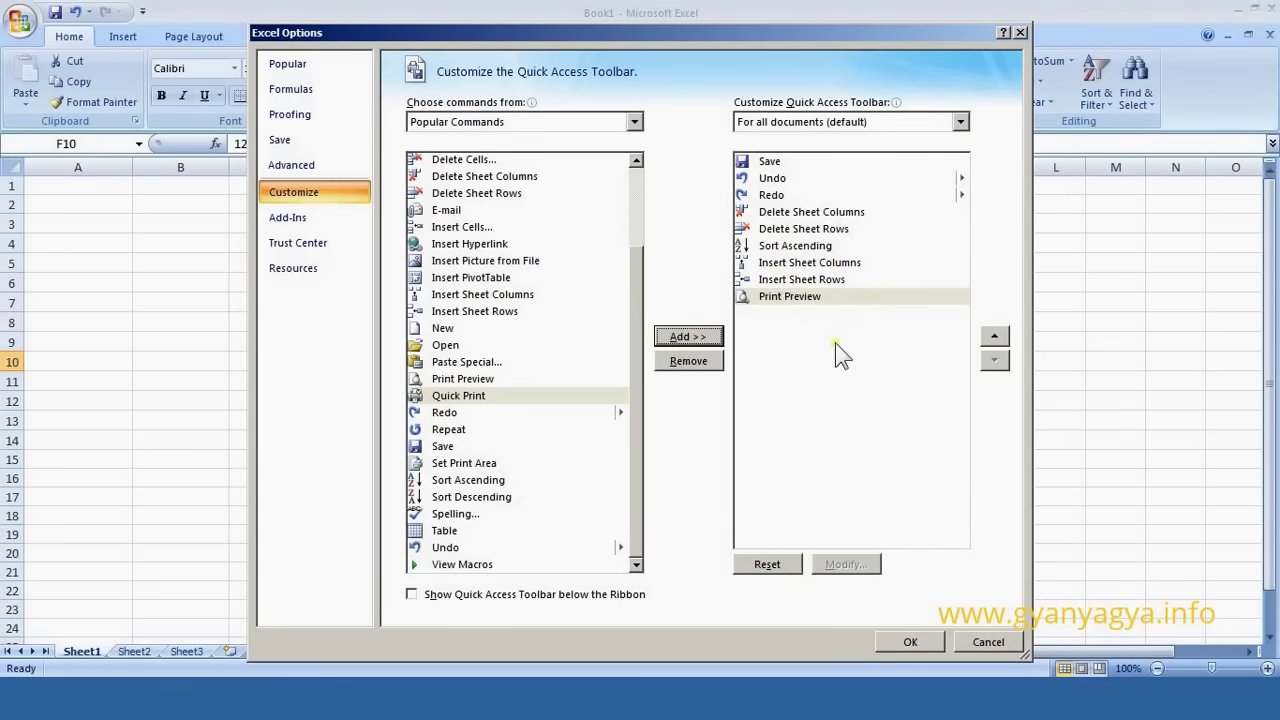
click(905, 642)
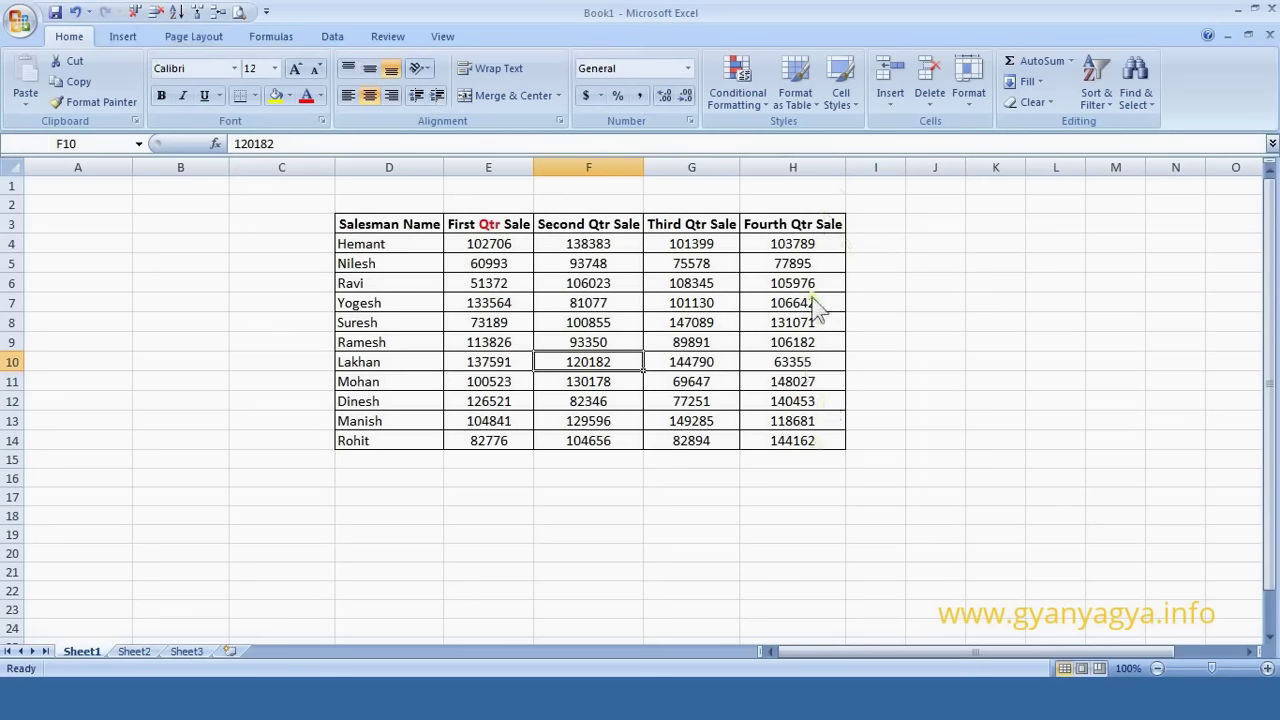
click(789, 168)
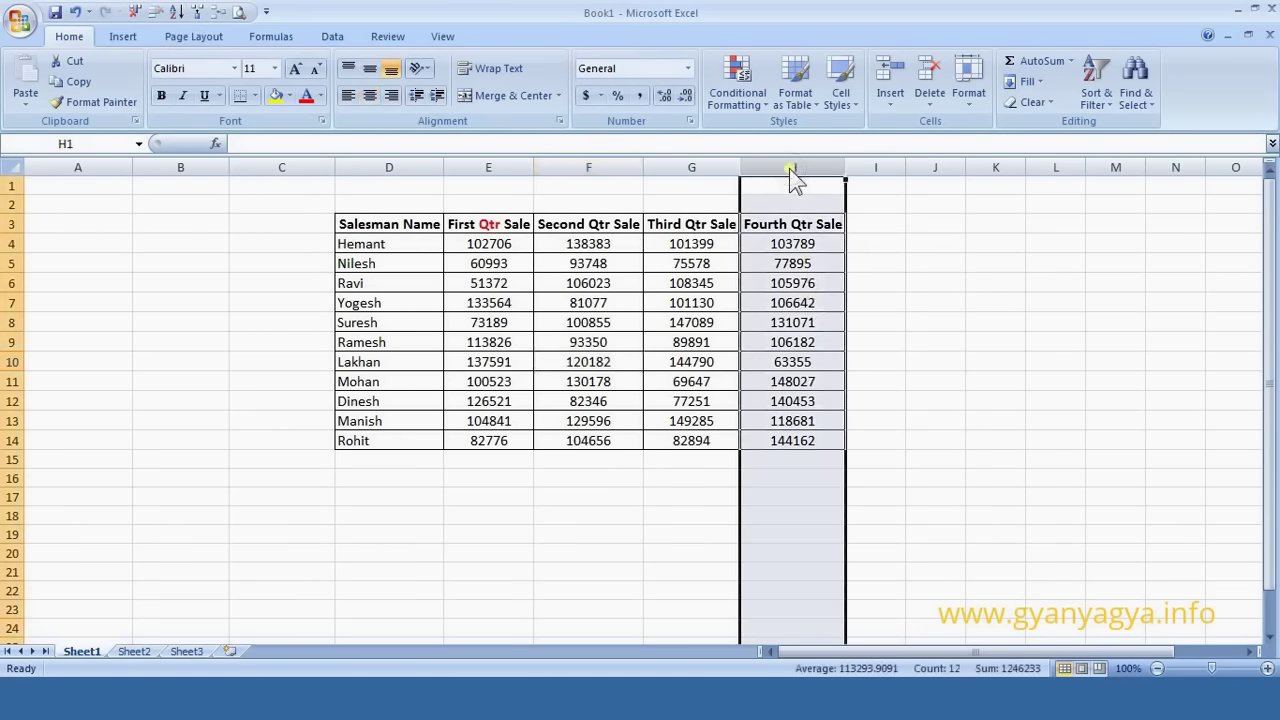
click(136, 12)
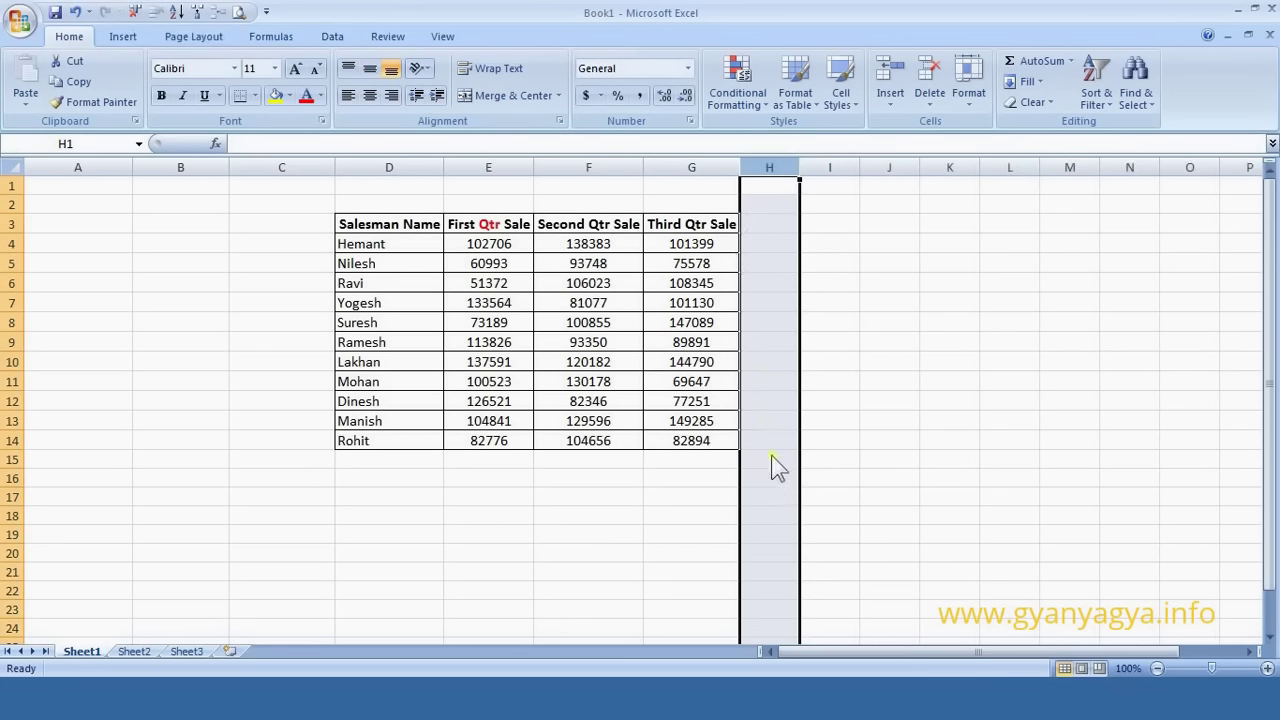
click(76, 12)
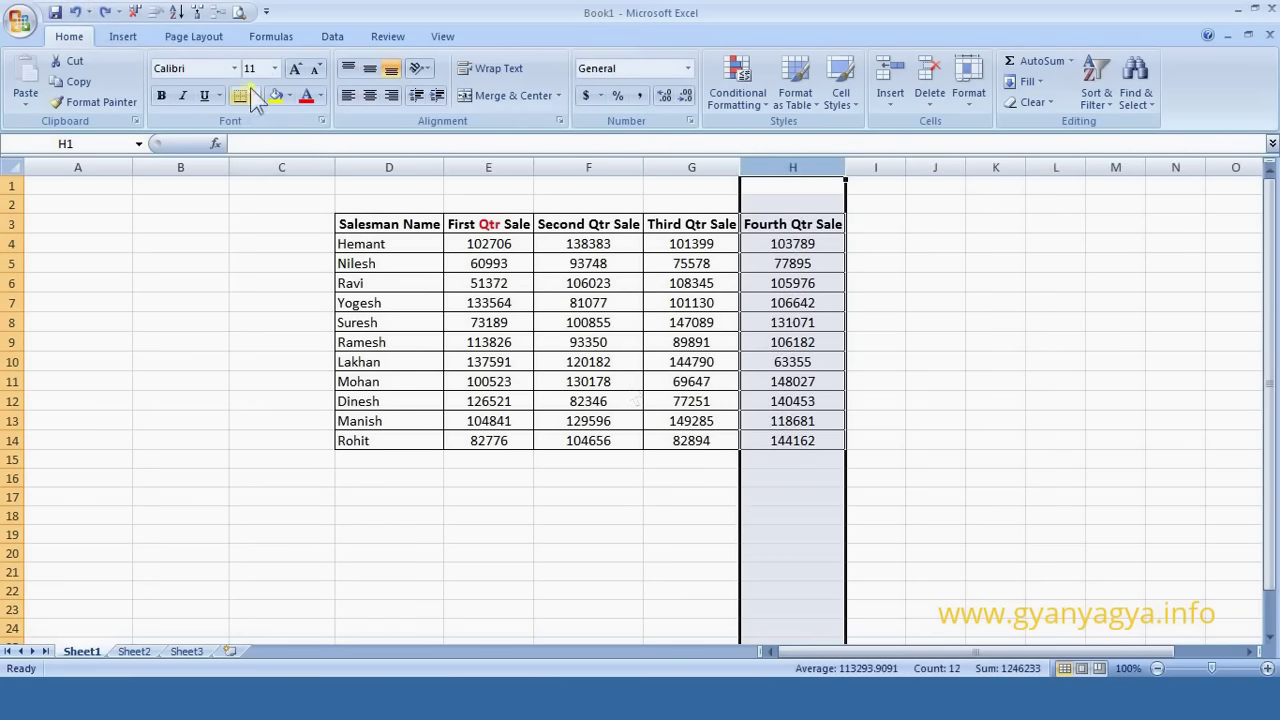
click(240, 14)
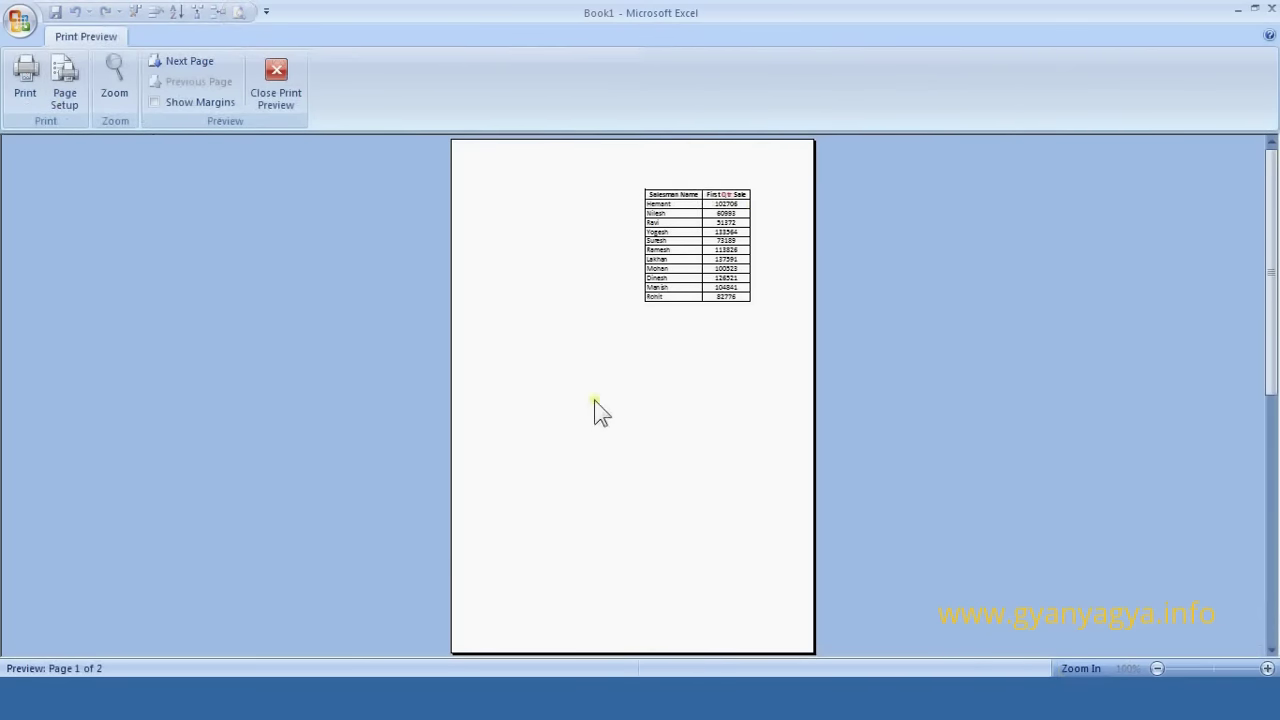
click(276, 82)
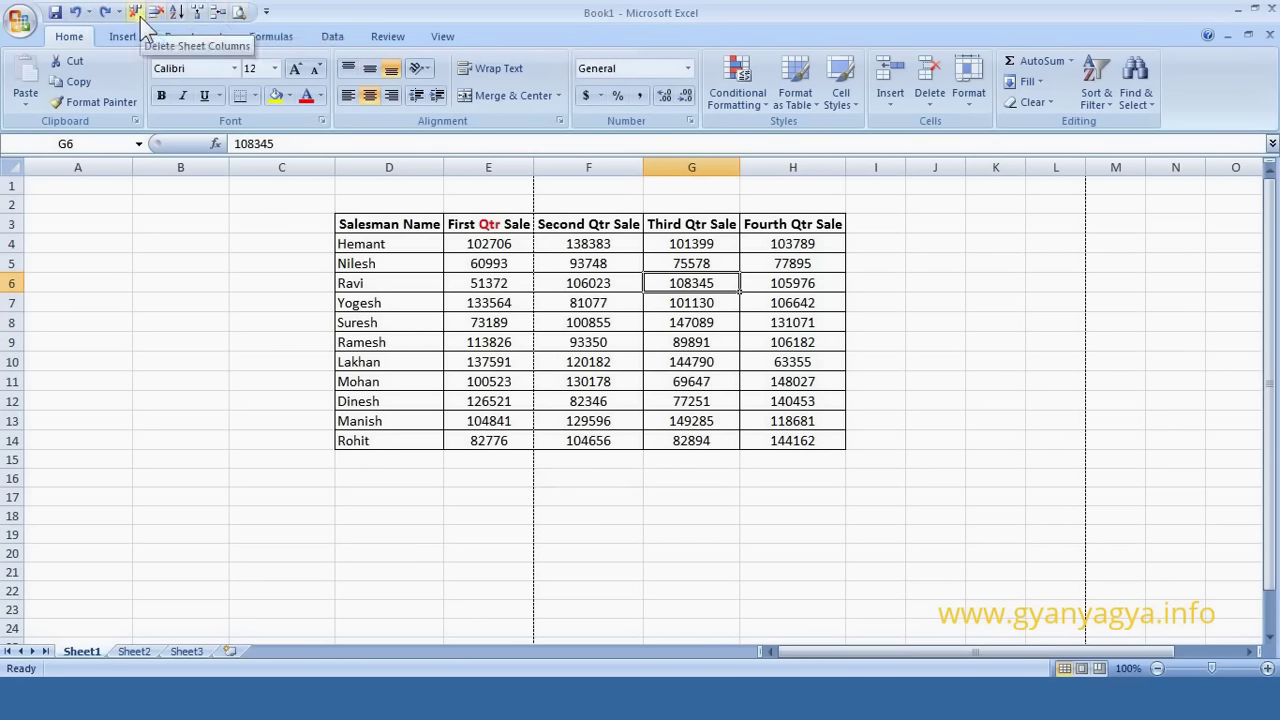
Step: Move Print Preview up four places so it sits right after Redo on the toolbar
click(266, 12)
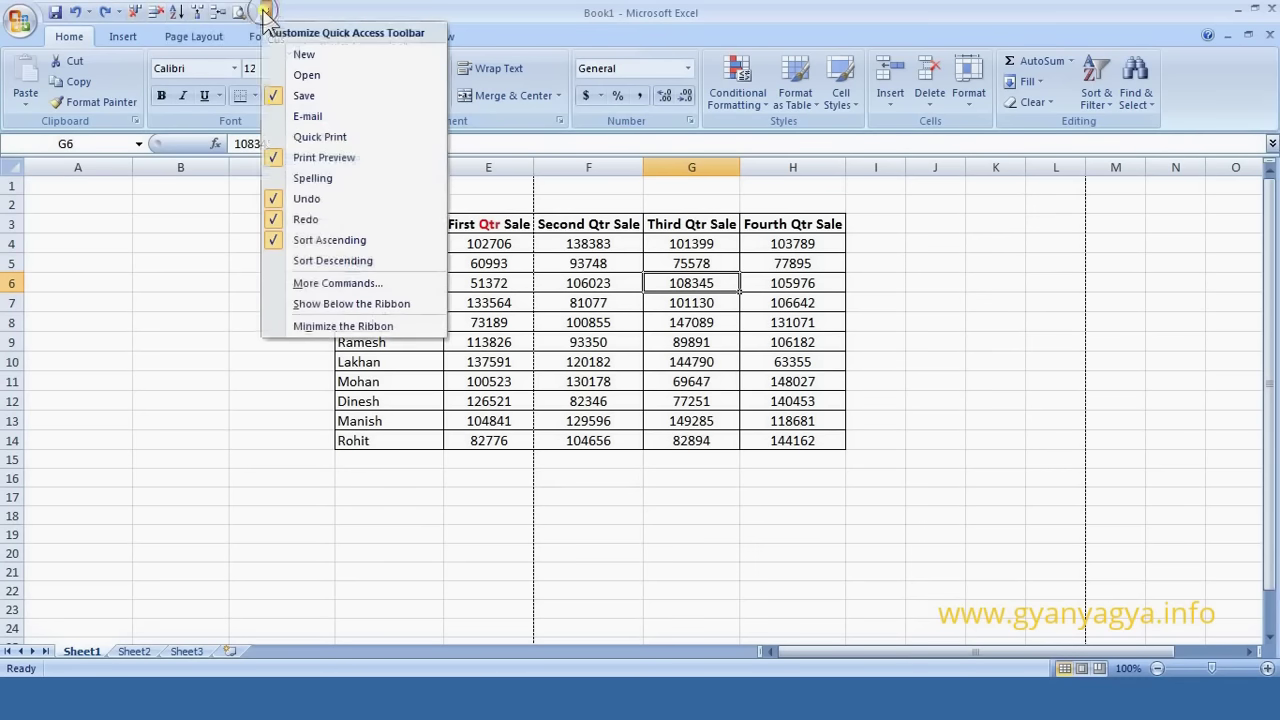
click(310, 285)
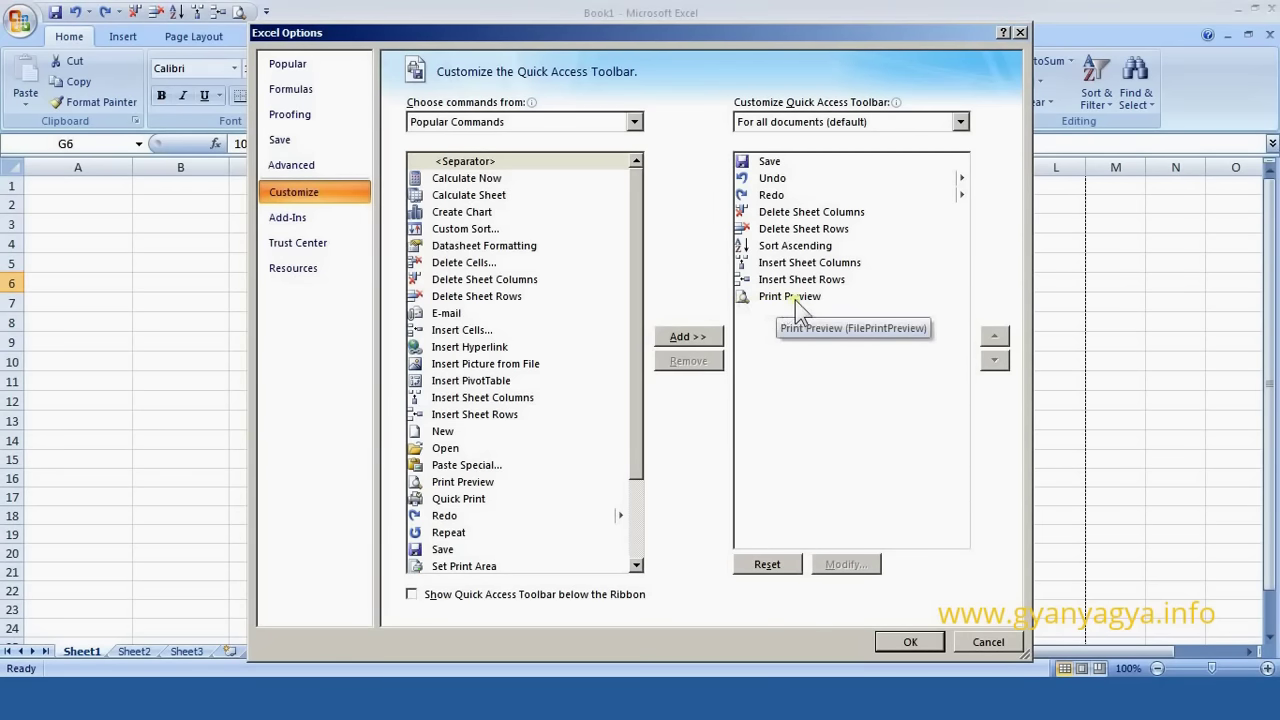
click(797, 299)
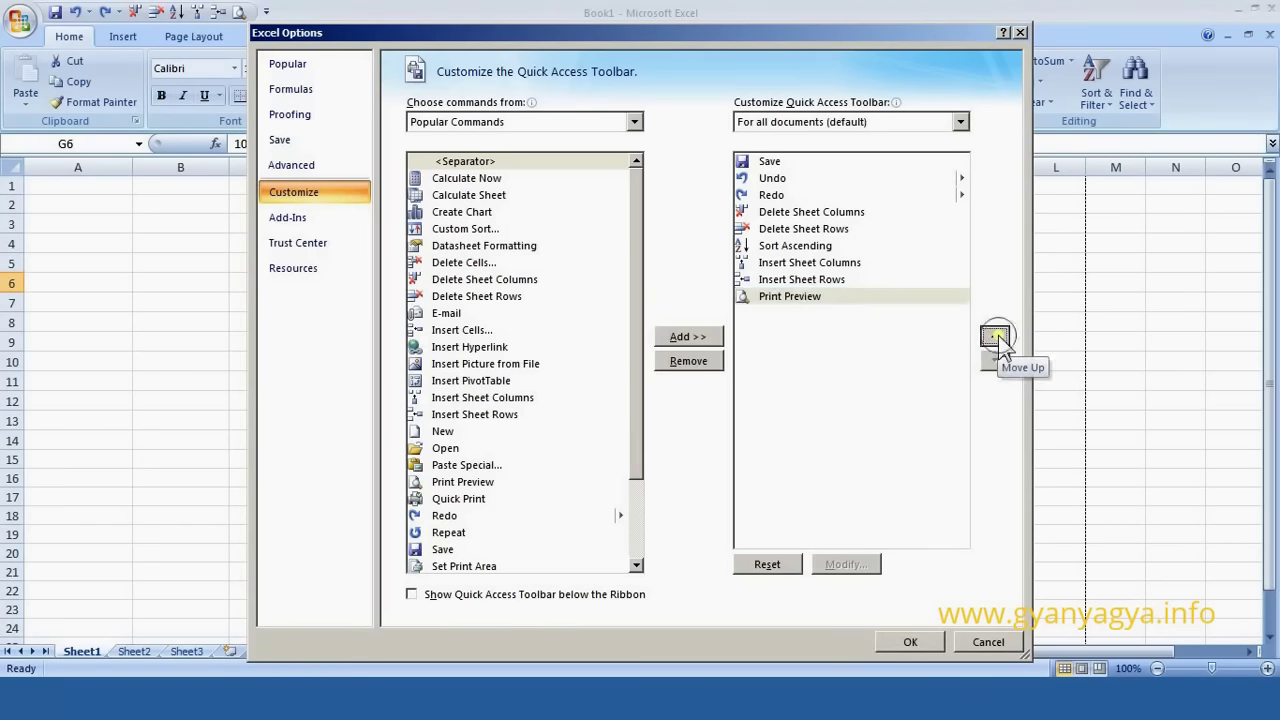
click(998, 335)
click(998, 335)
click(998, 335)
click(998, 336)
click(998, 336)
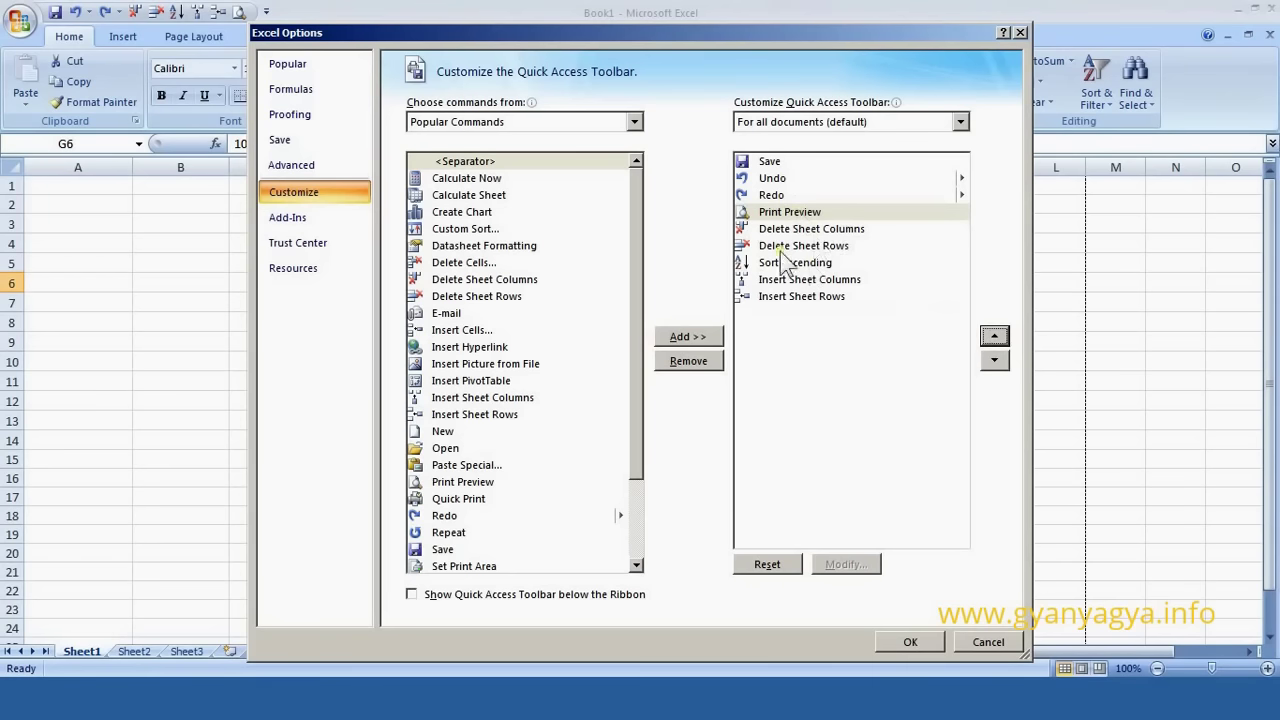
click(906, 643)
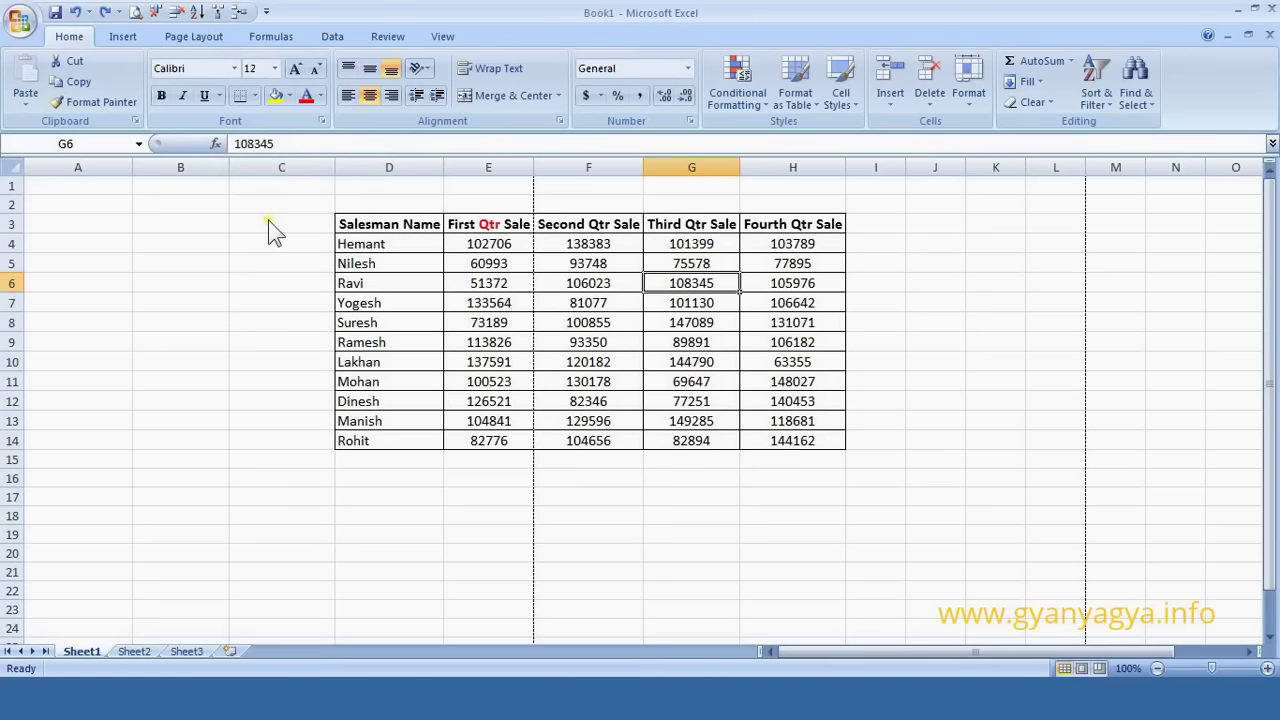
key(alt)
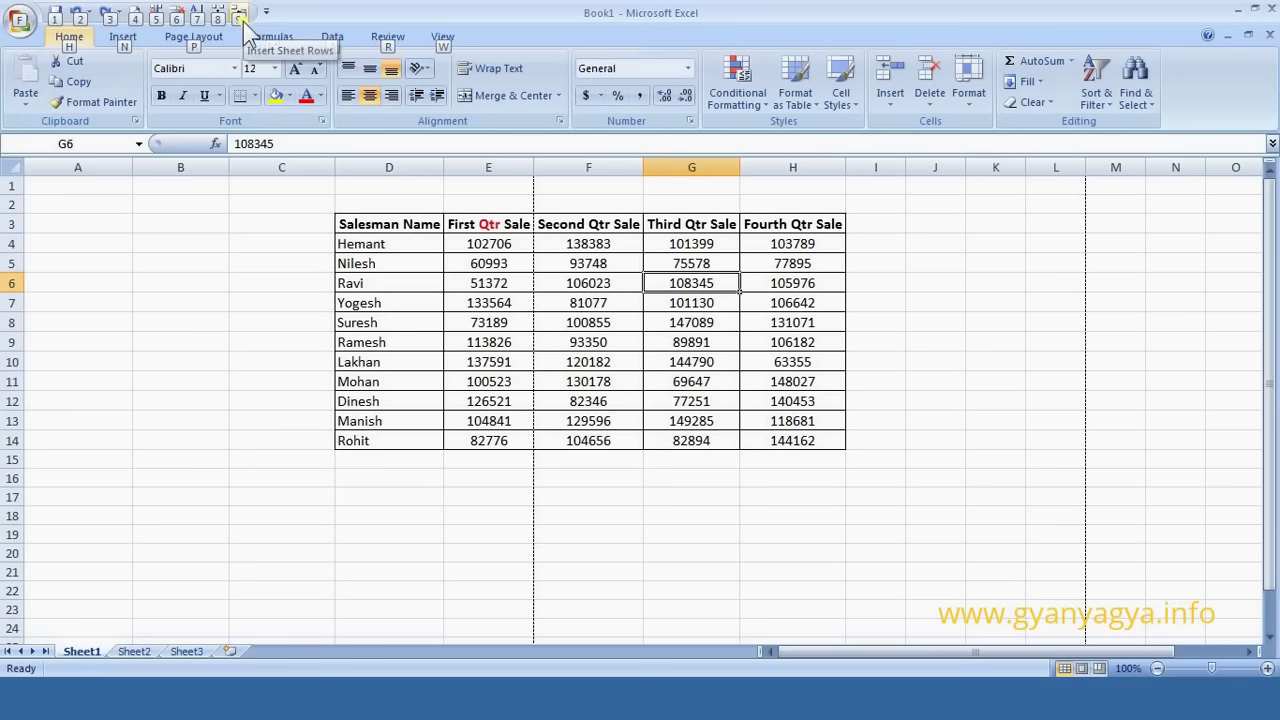
click(241, 17)
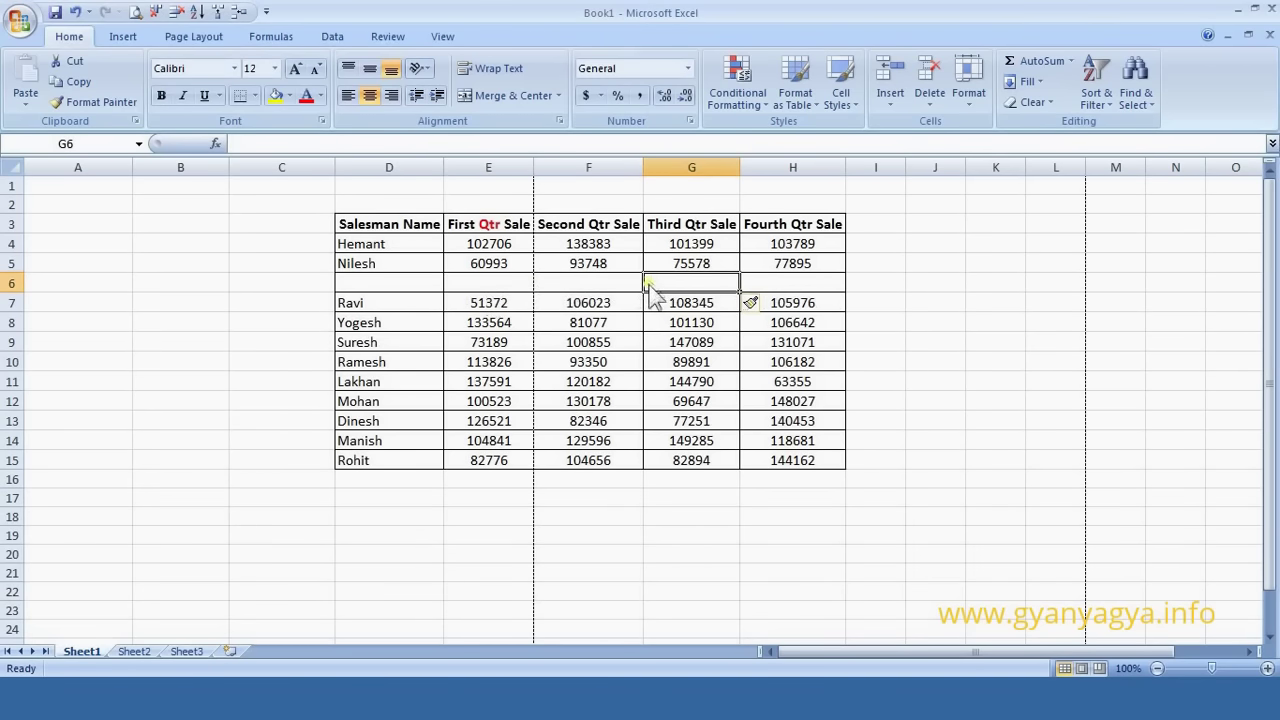
key(alt)
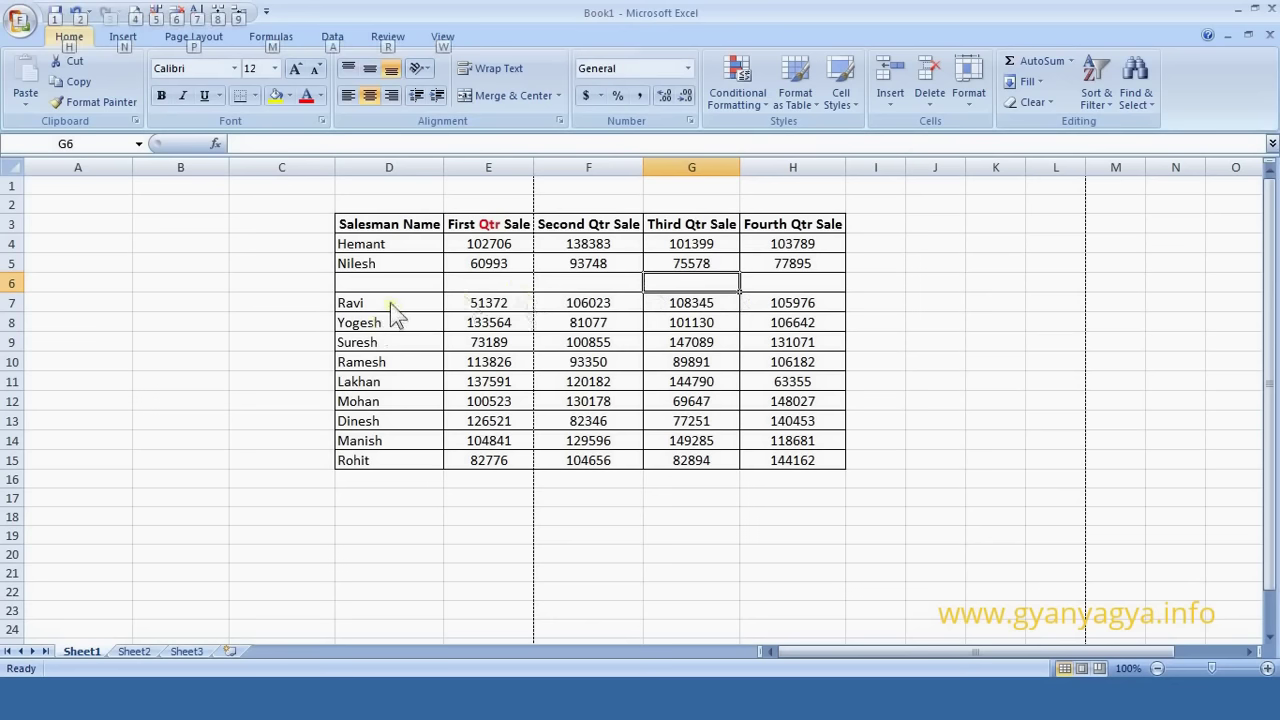
click(180, 24)
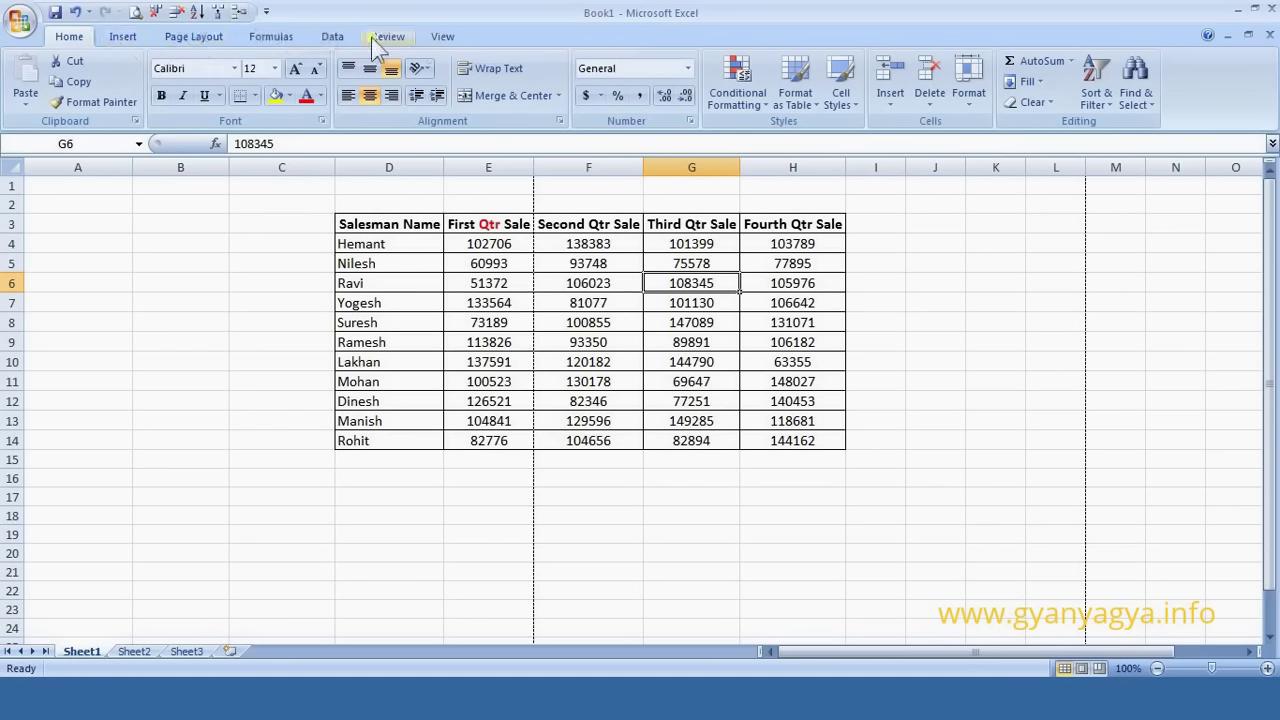
Step: Show the ribbon key tips and use P to switch to Page Layout
key(alt)
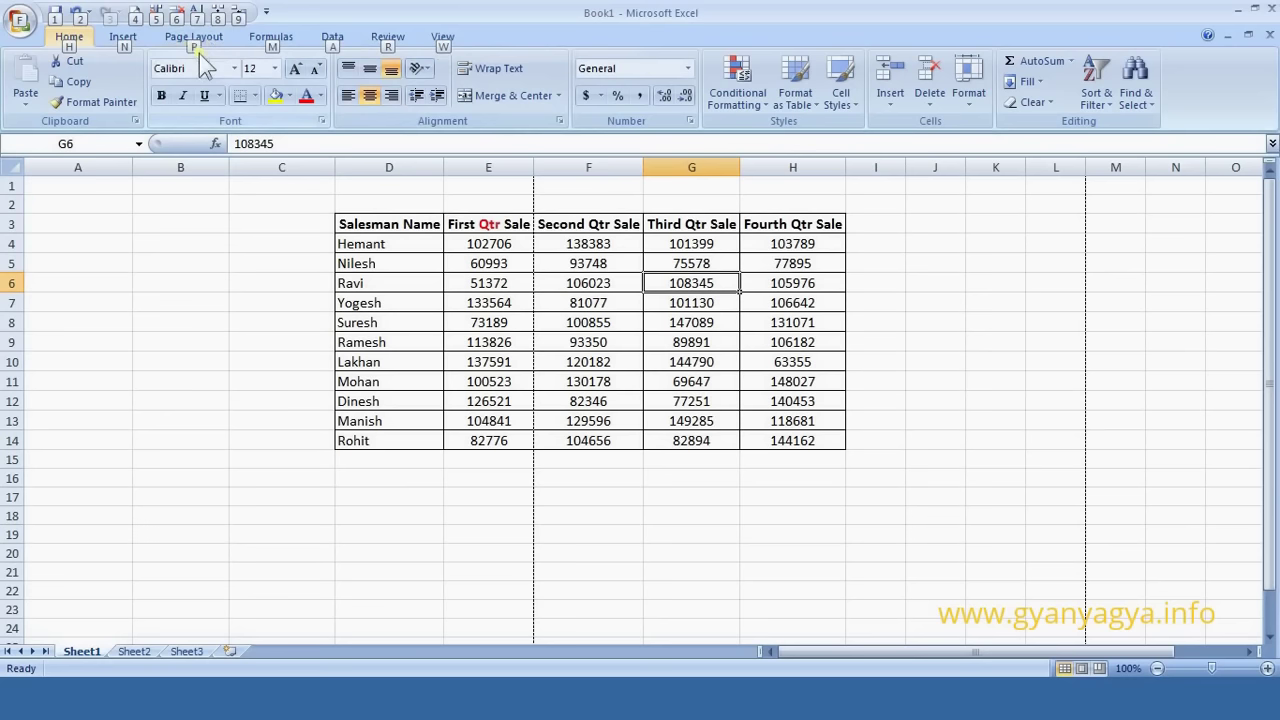
key(p)
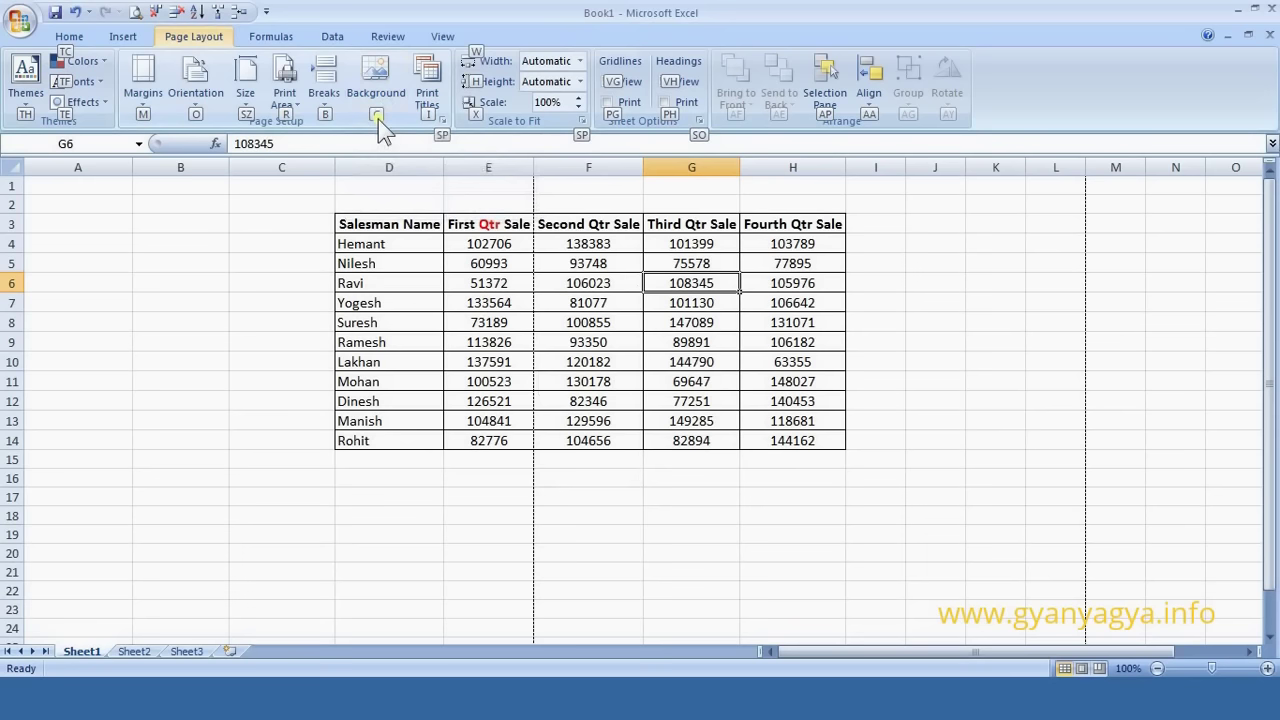
key(g)
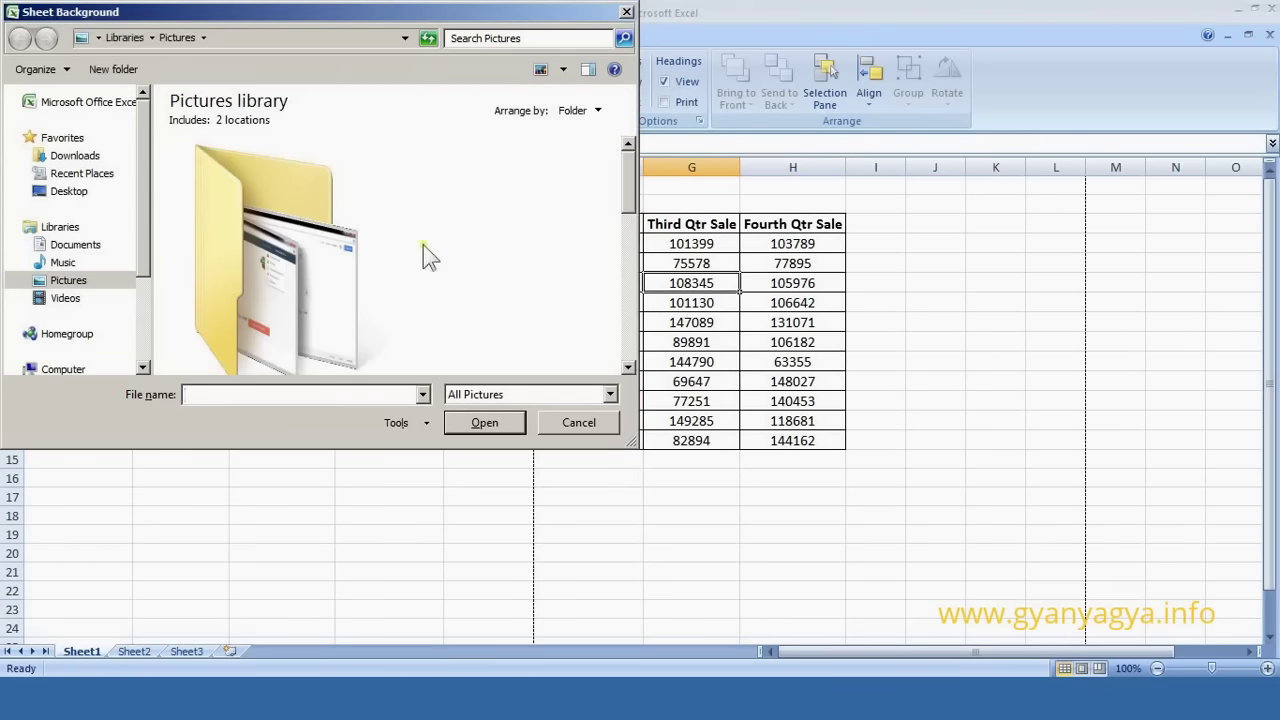
double_click(300, 245)
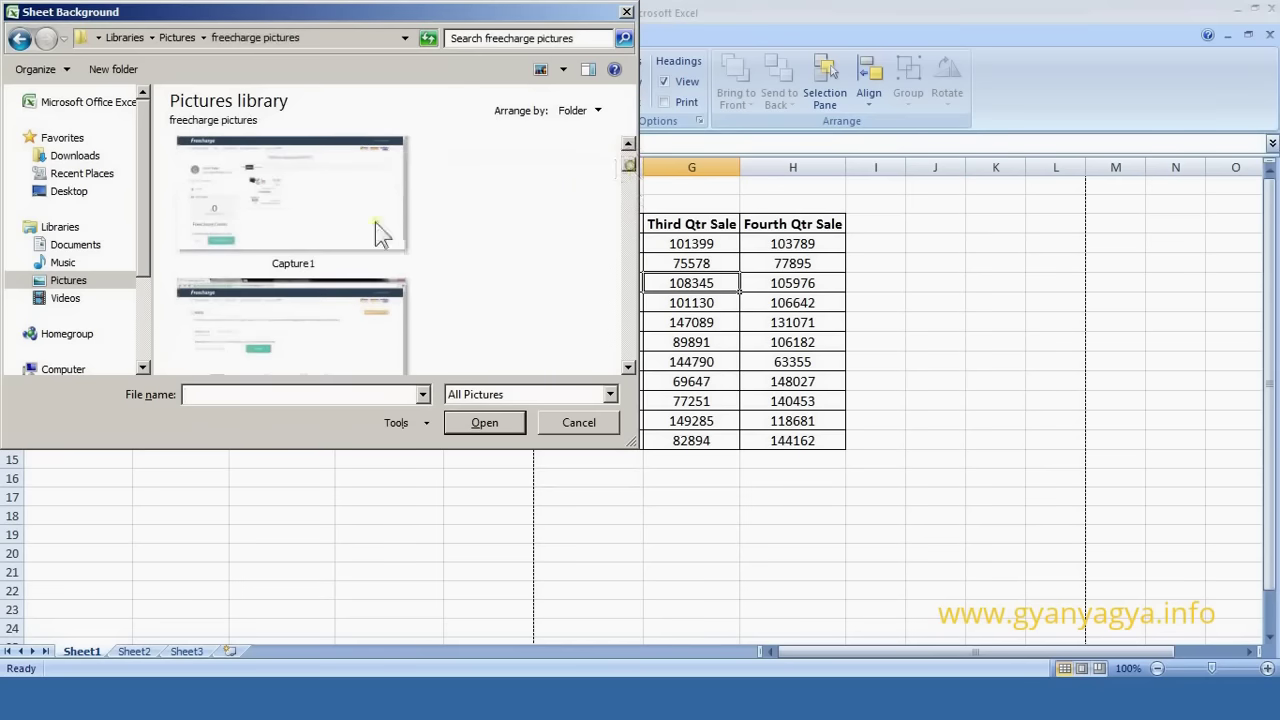
click(90, 281)
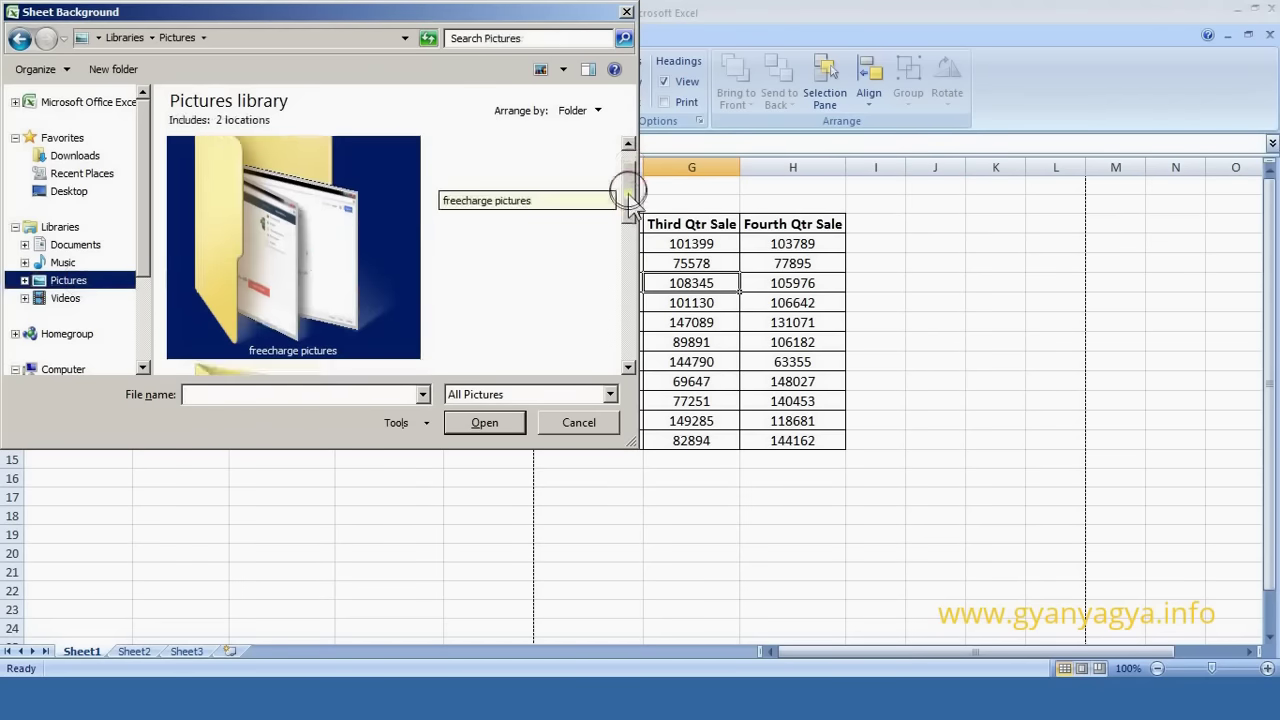
drag(628, 192, 628, 272)
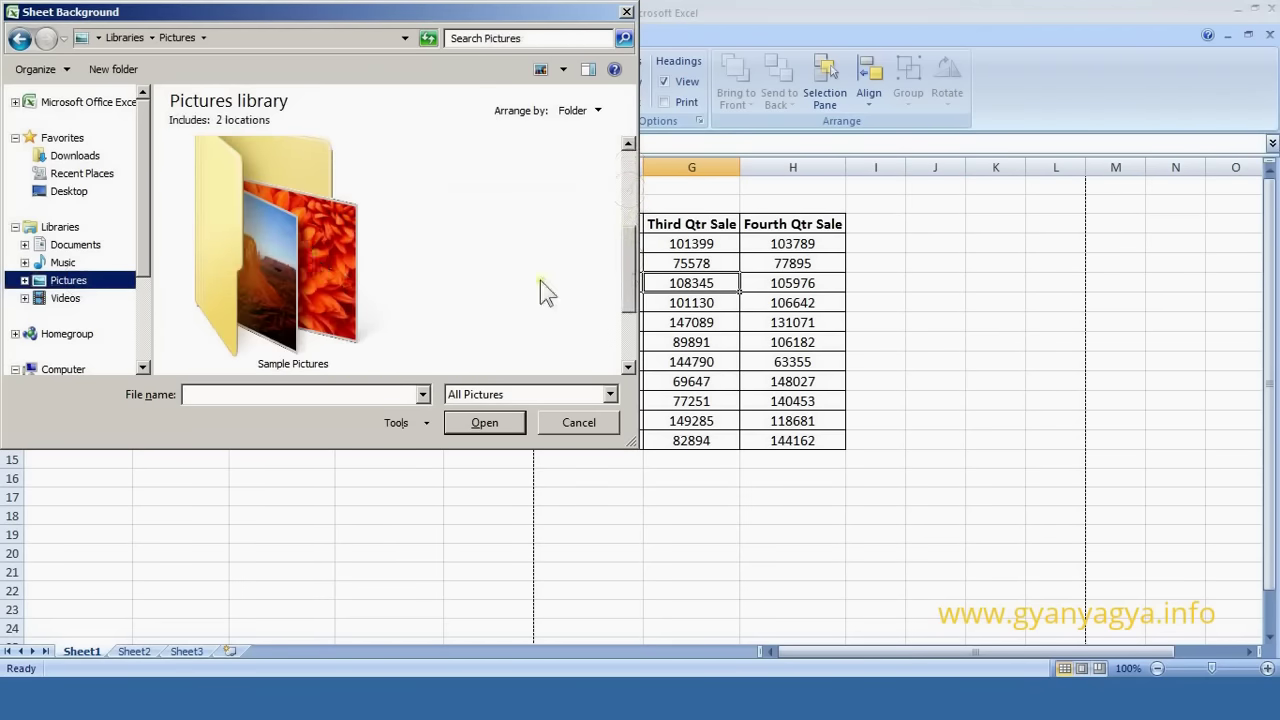
double_click(322, 256)
double_click(328, 254)
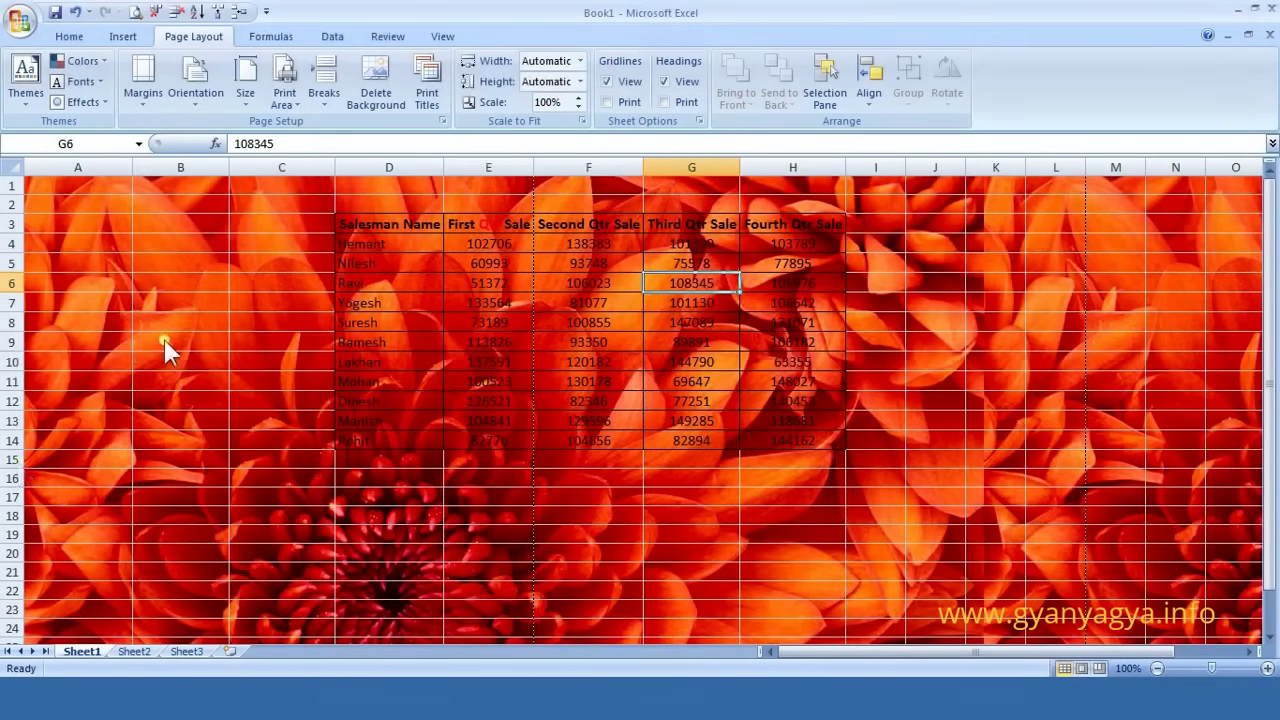
click(76, 12)
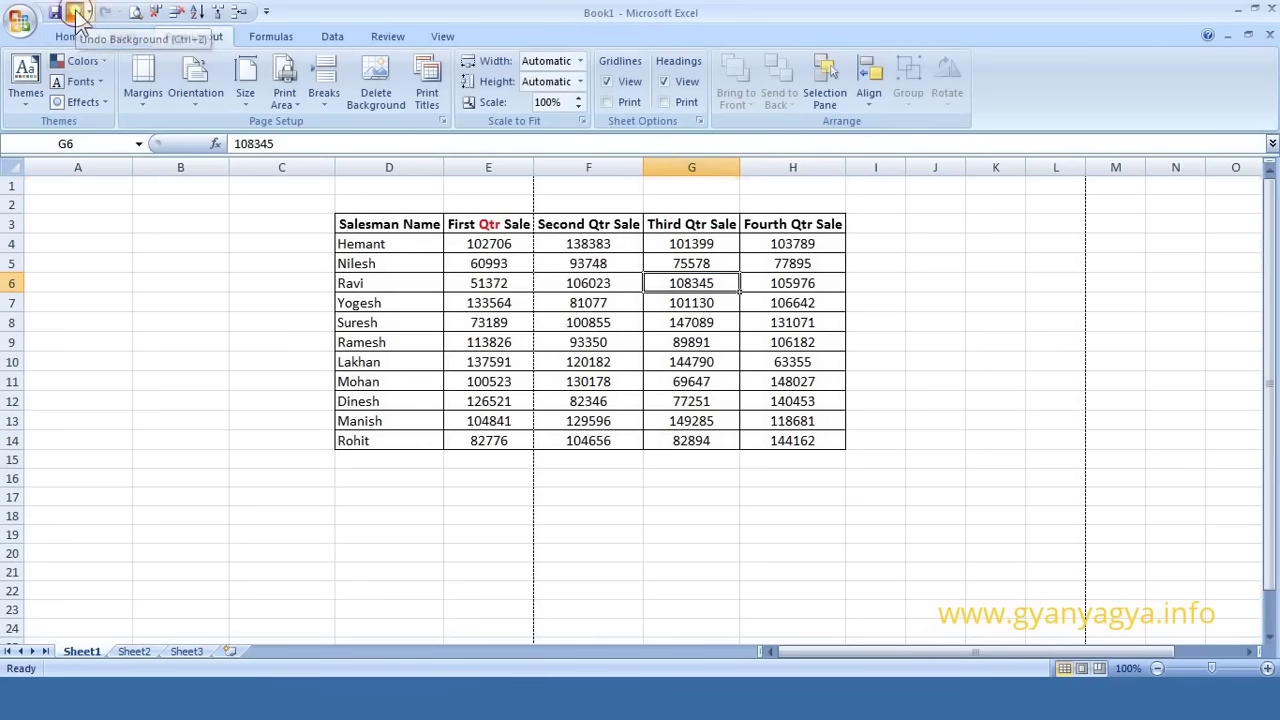
click(76, 12)
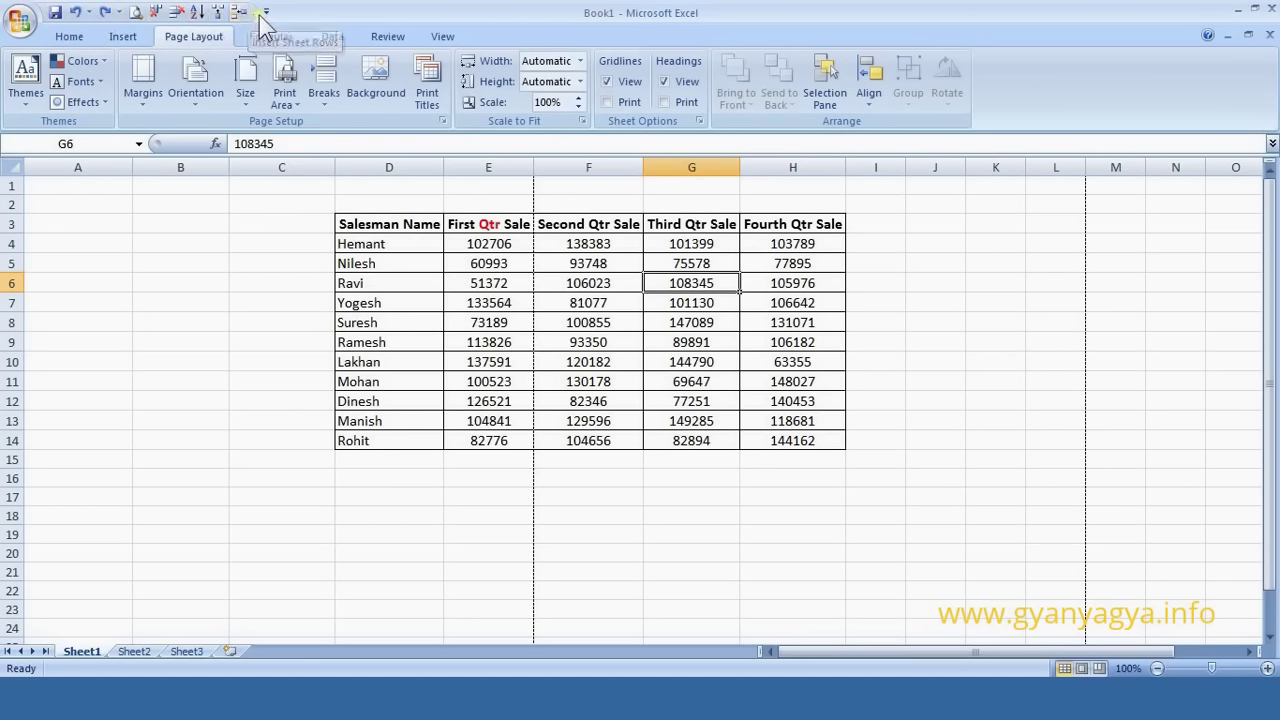
Step: Add the E-mail command to the Quick Access Toolbar from its customize menu
click(266, 11)
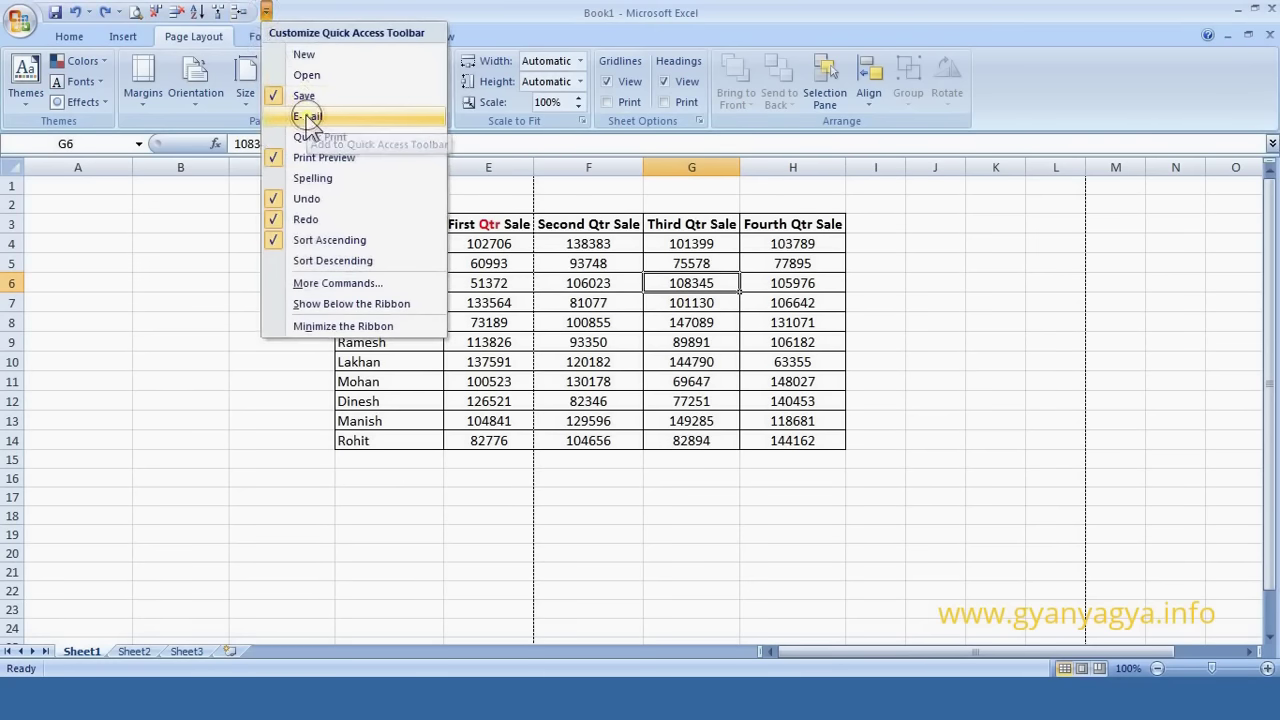
click(308, 117)
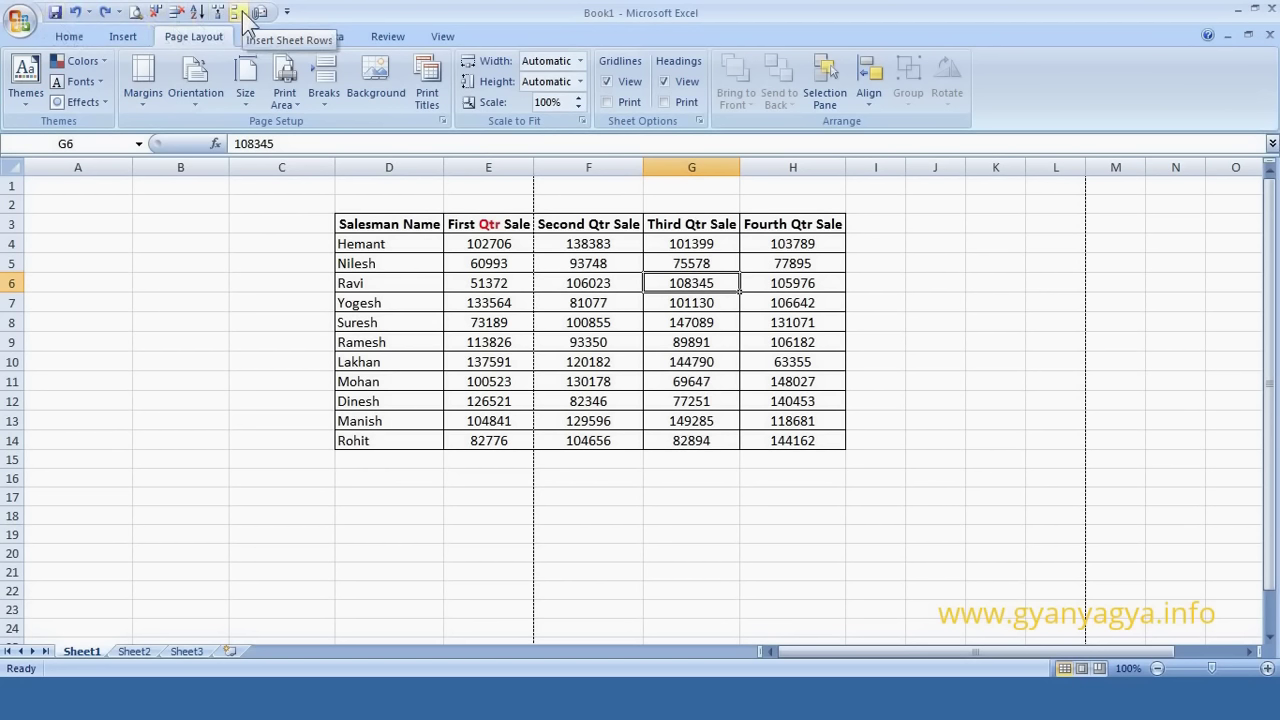
Step: Display the numbered key tips for every Quick Access Toolbar command, including E-mail
key(alt)
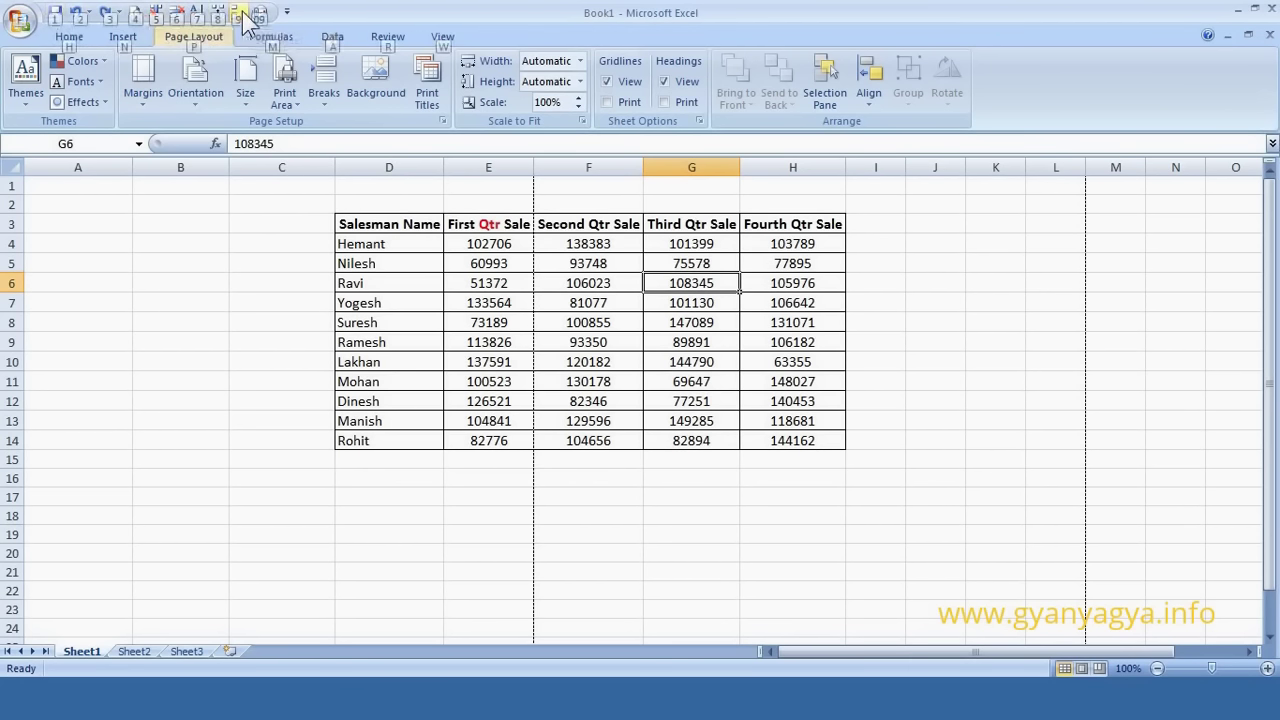